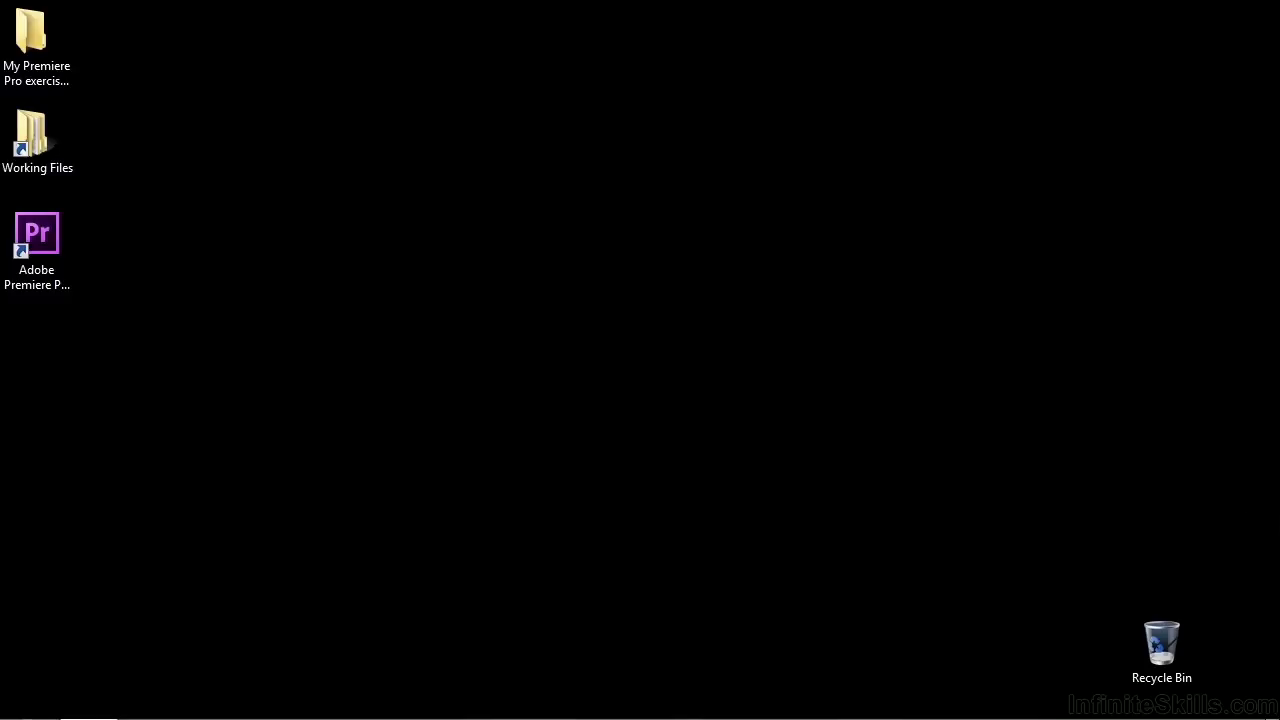
Open 1302-bezier controls.prproj from the Working Files projects folder in Windows Explorer
double_click(37, 135)
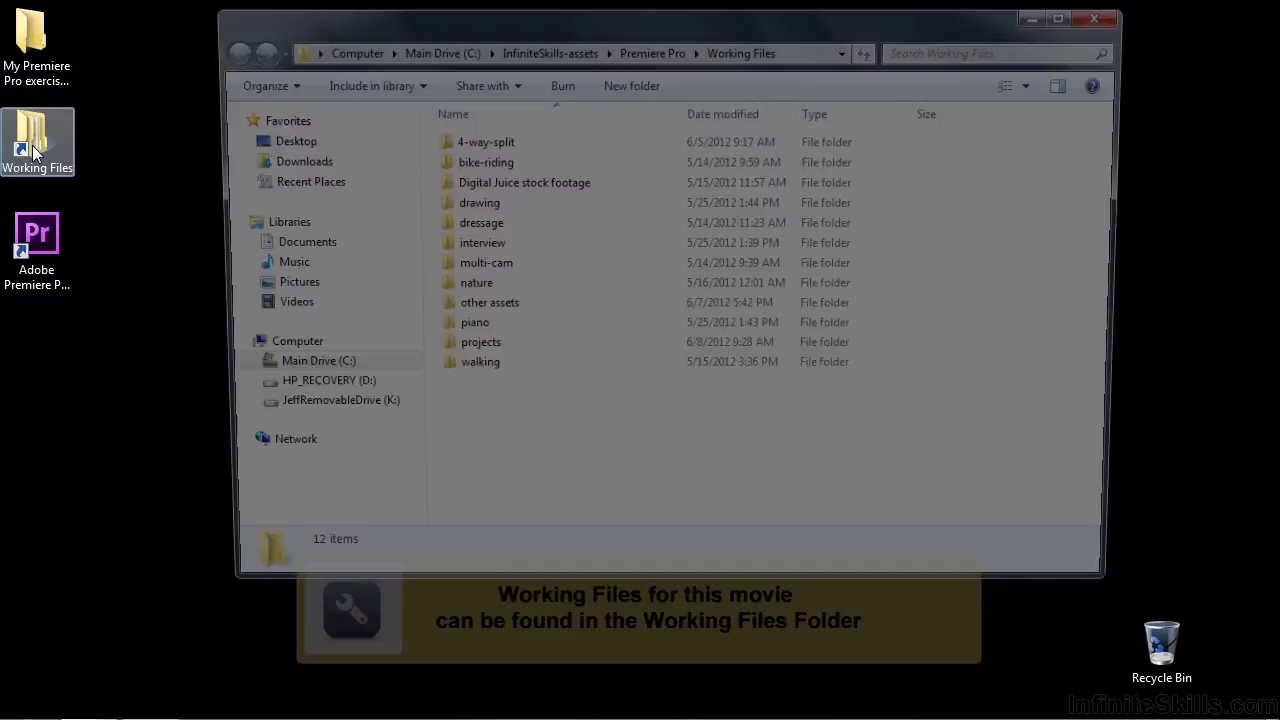
double_click(458, 350)
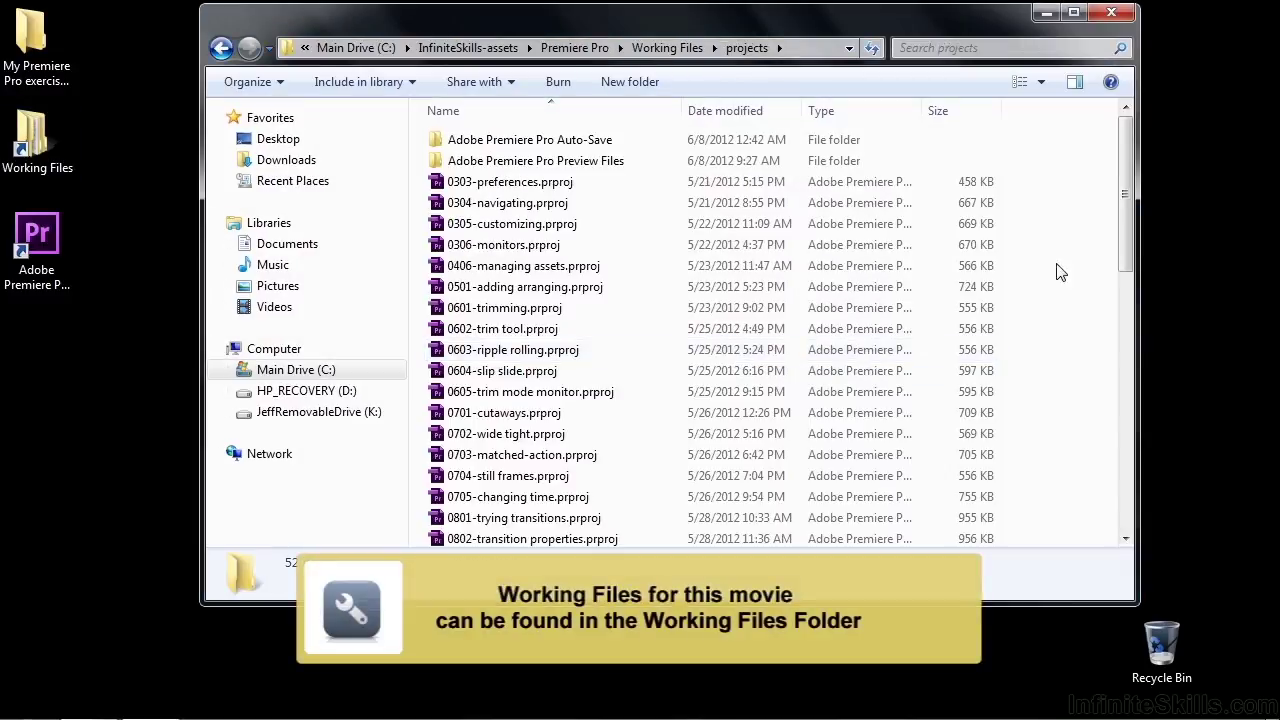
left_click_drag(1120, 256, 1120, 518)
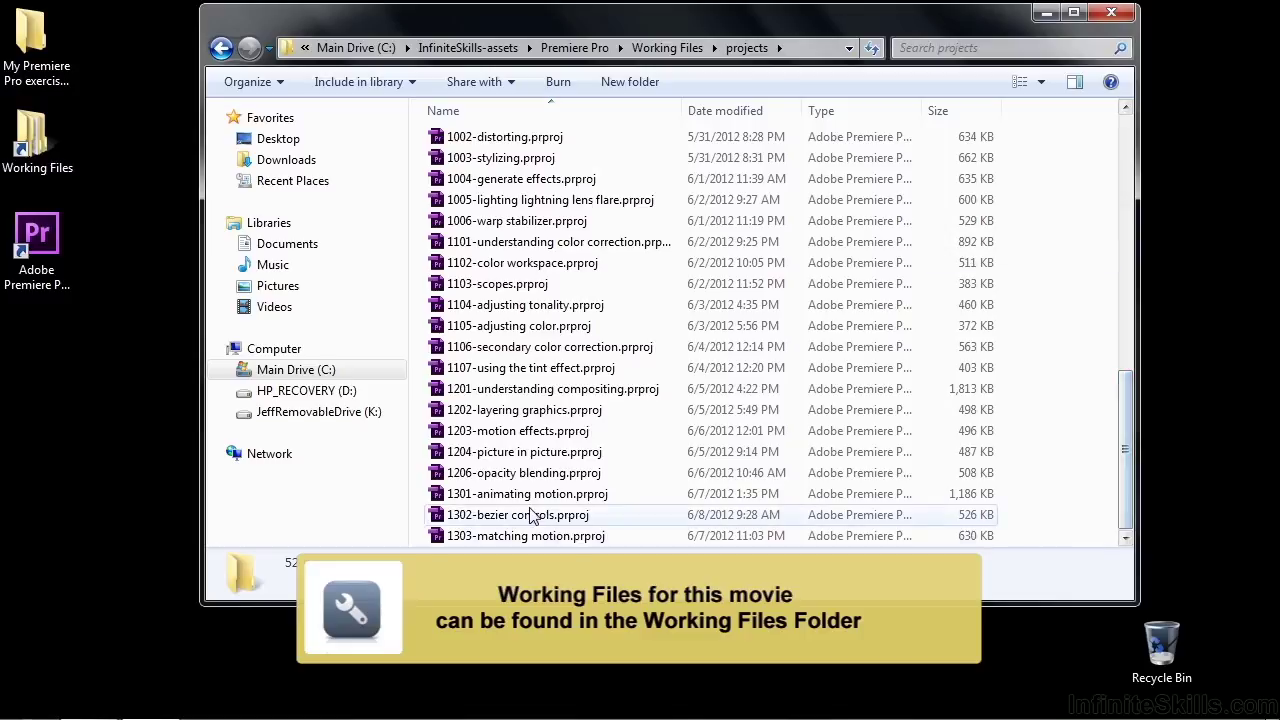
left_click(473, 515)
double_click(472, 514)
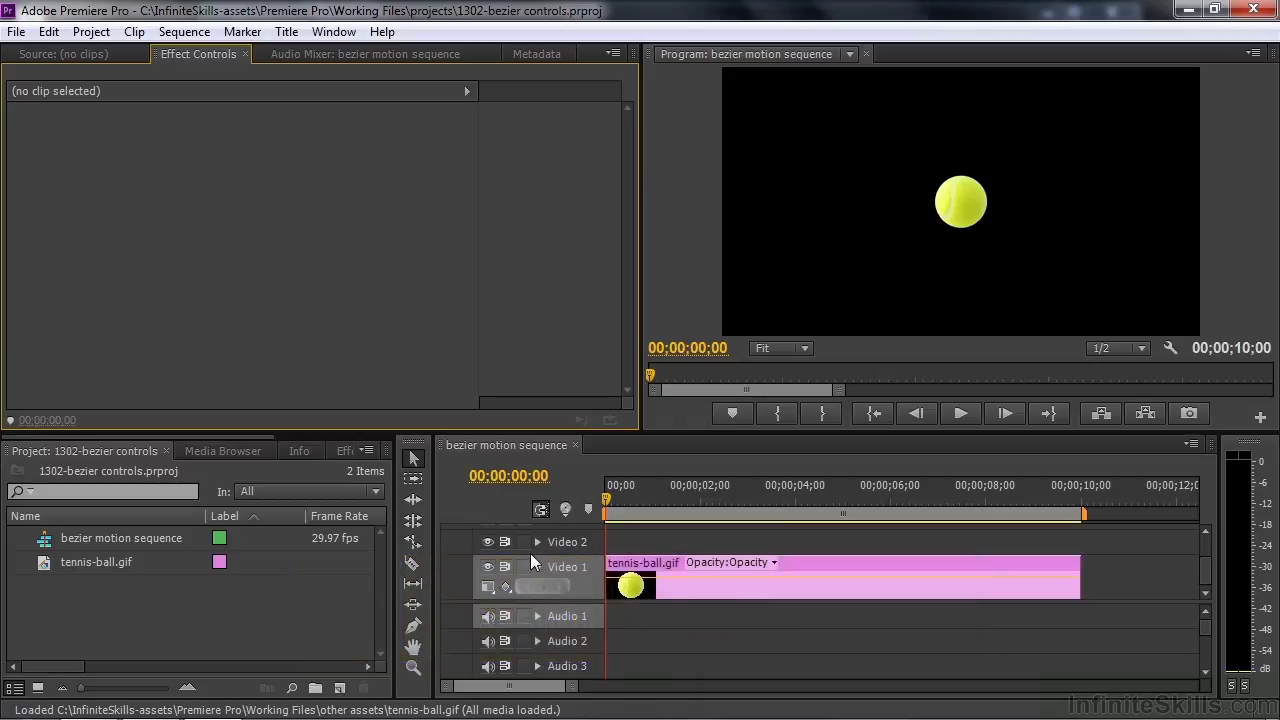
Set a Position keyframe (960.0, 540.0) at 00;00;00;00 on tennis-ball.gif's Motion effect
left_click(834, 572)
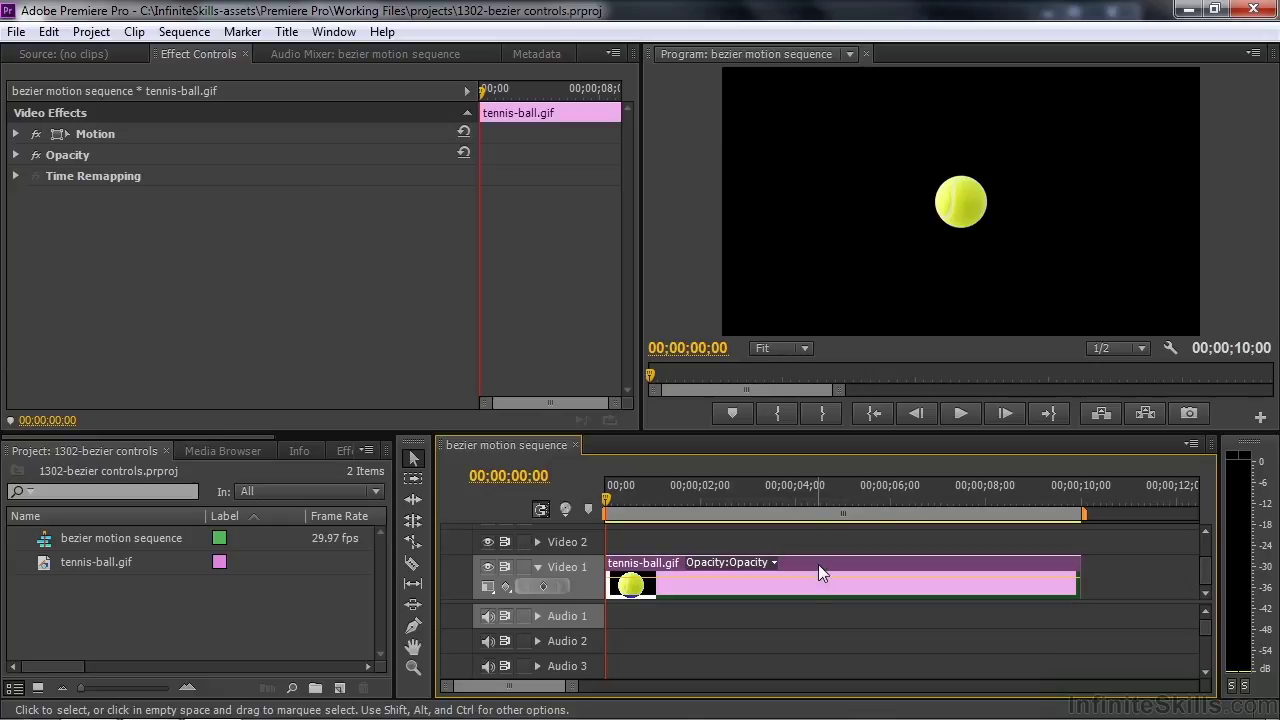
left_click(16, 134)
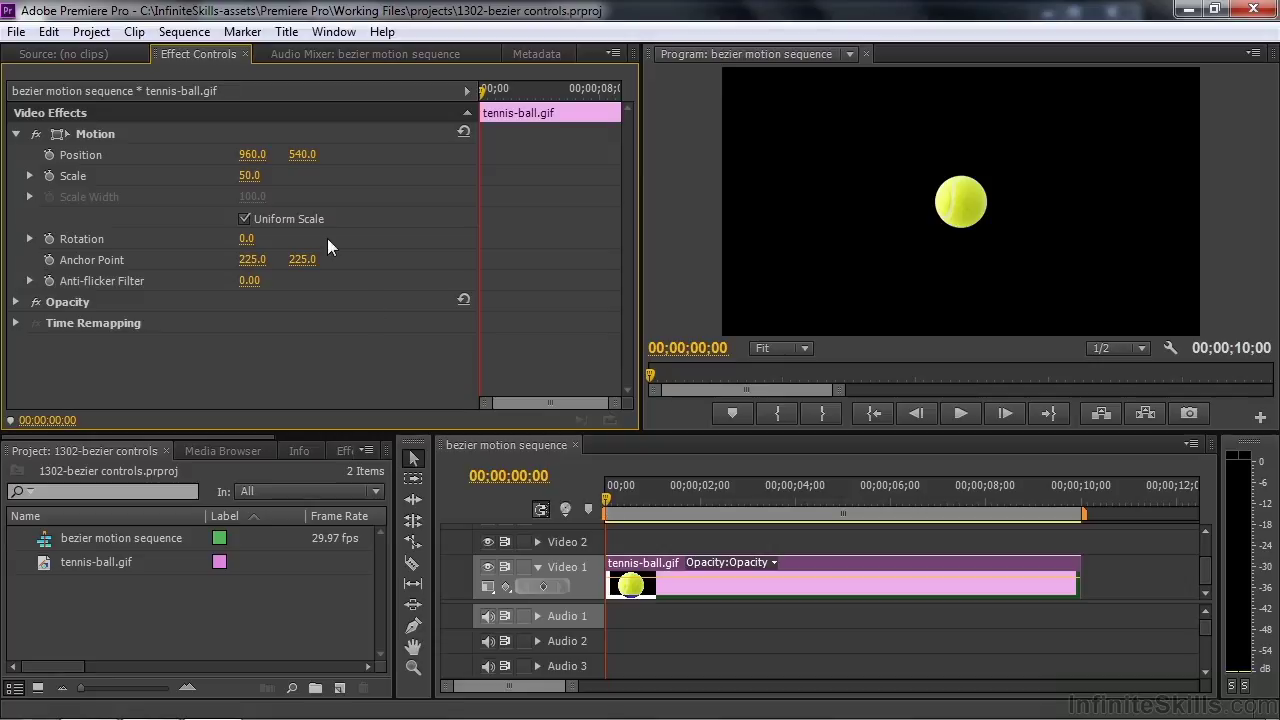
left_click(48, 155)
Animate the ball from off-frame top-left, down to (281.2, 973.6) at 1;00, up to (566.4, 487.8) at 1;24
left_click(57, 131)
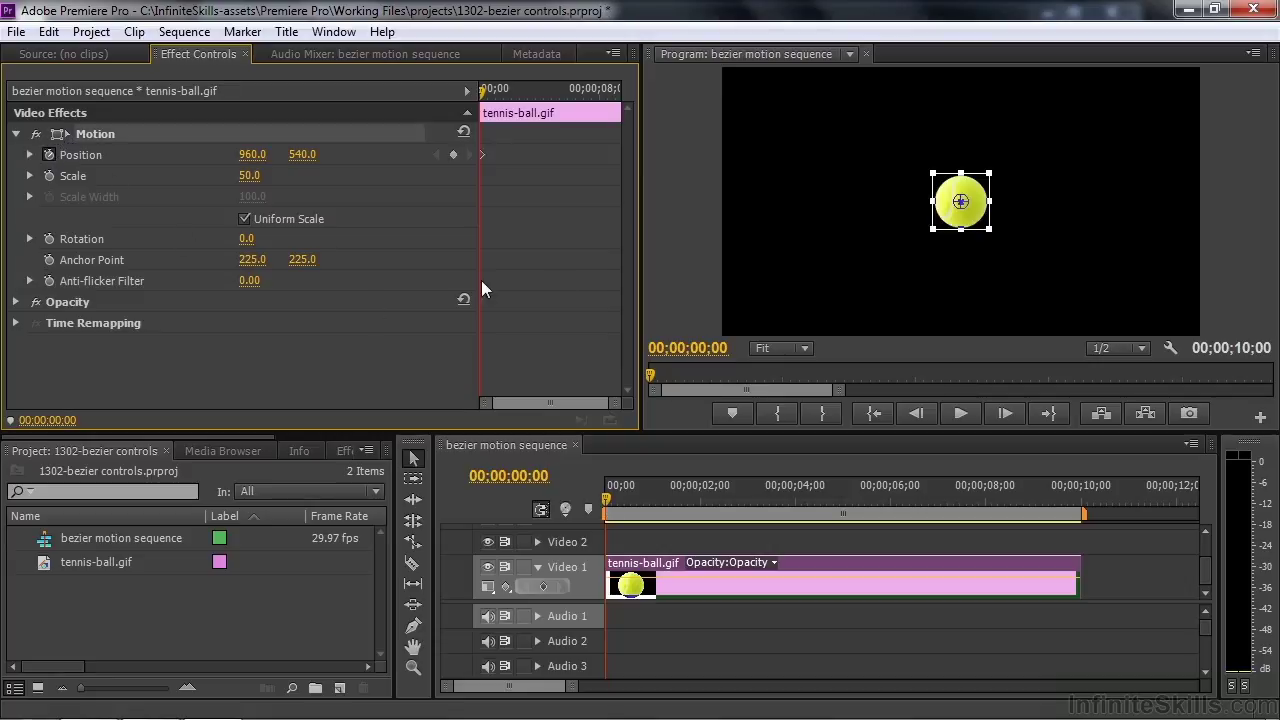
left_click_drag(936, 196, 708, 103)
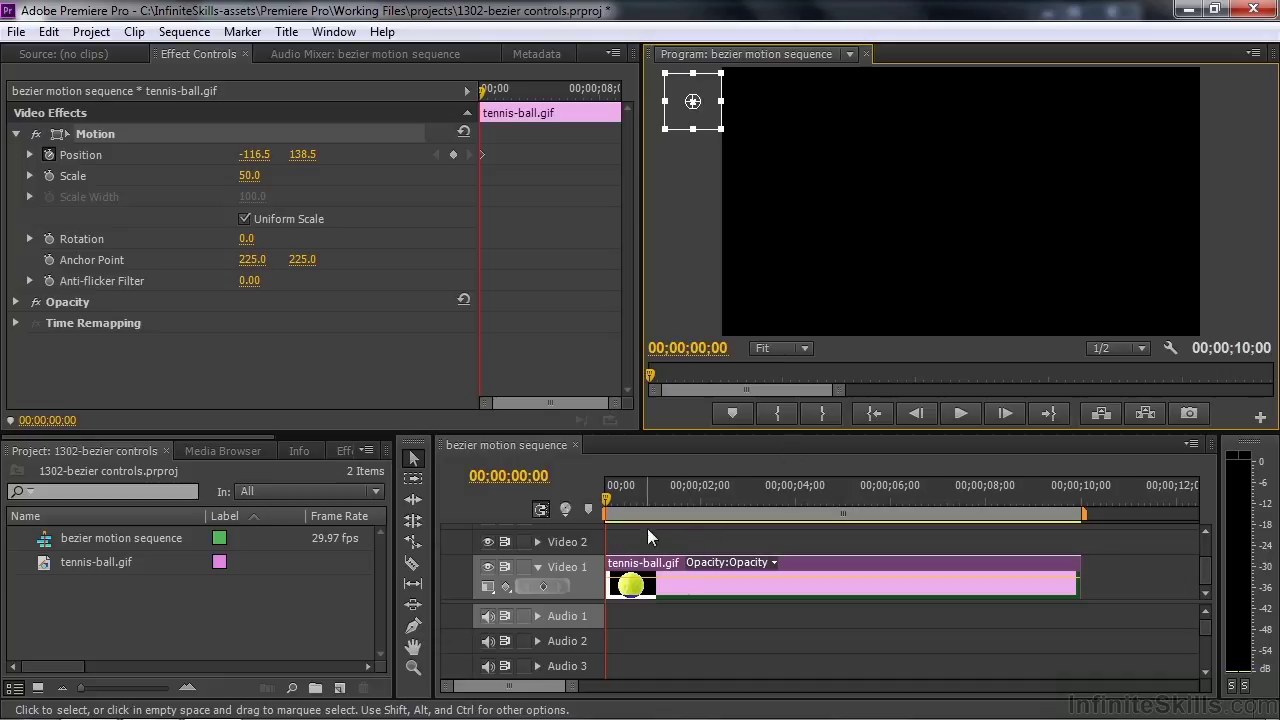
left_click_drag(606, 503, 652, 504)
left_click_drag(693, 120, 804, 305)
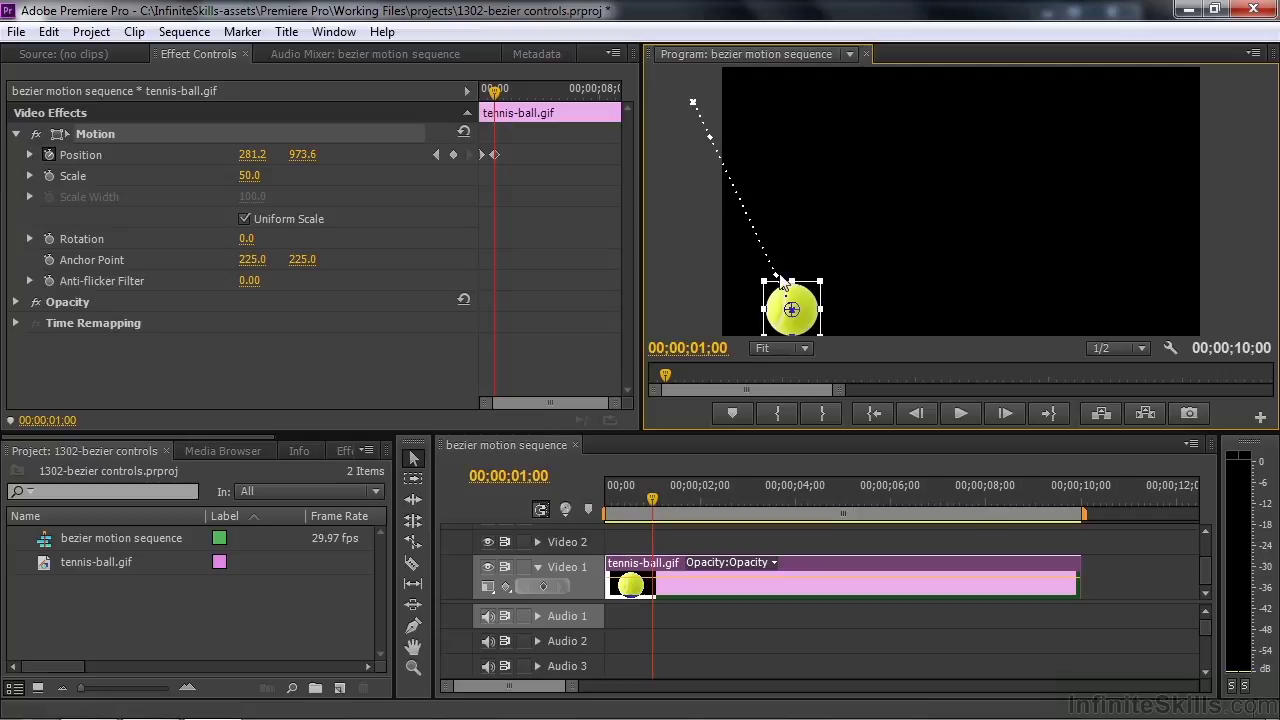
left_click_drag(652, 500, 690, 505)
left_click_drag(815, 292, 880, 188)
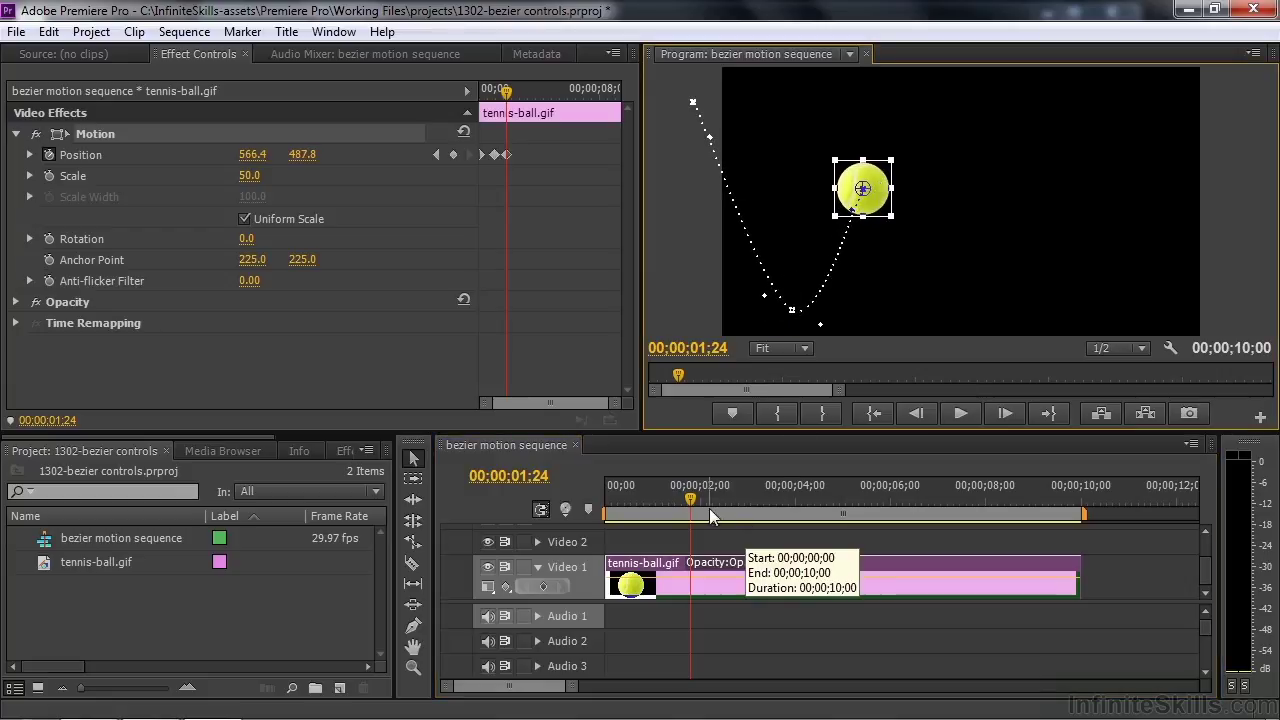
Add bounce keyframes: ball down at 2;25, up at 3;28, down again at 4;28
left_click(732, 494)
left_click_drag(732, 494, 741, 495)
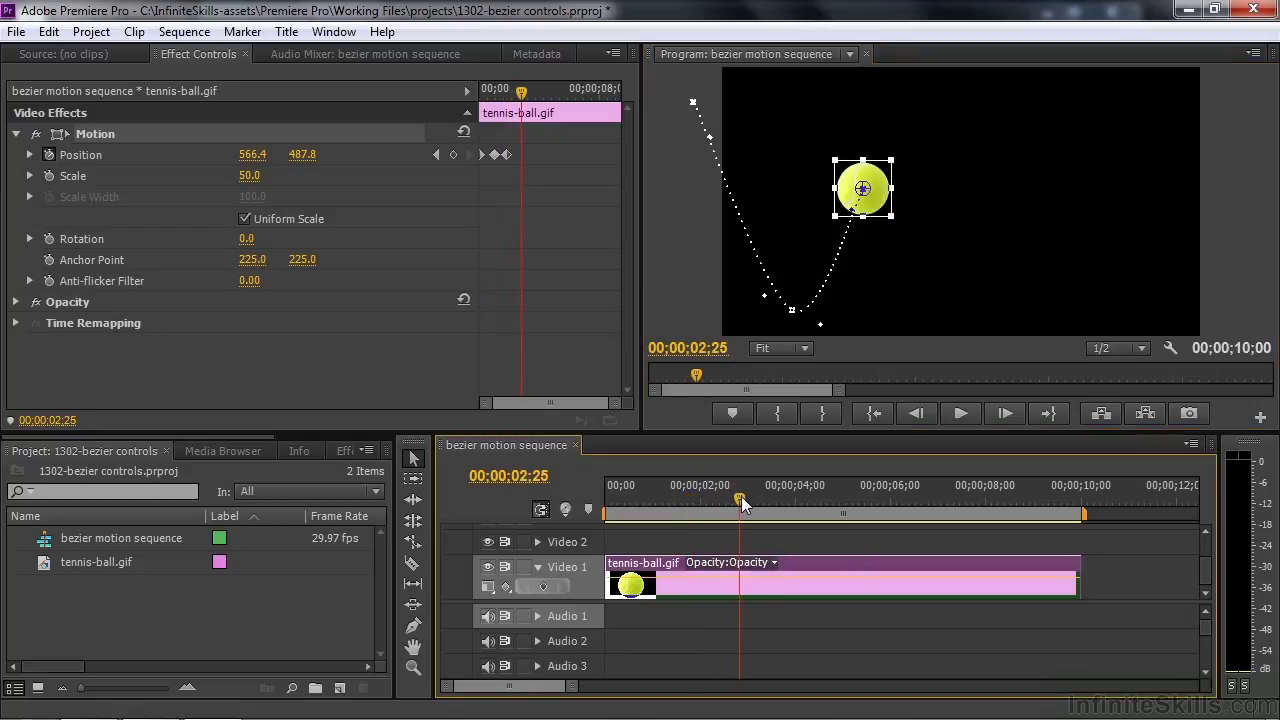
left_click_drag(882, 188, 951, 308)
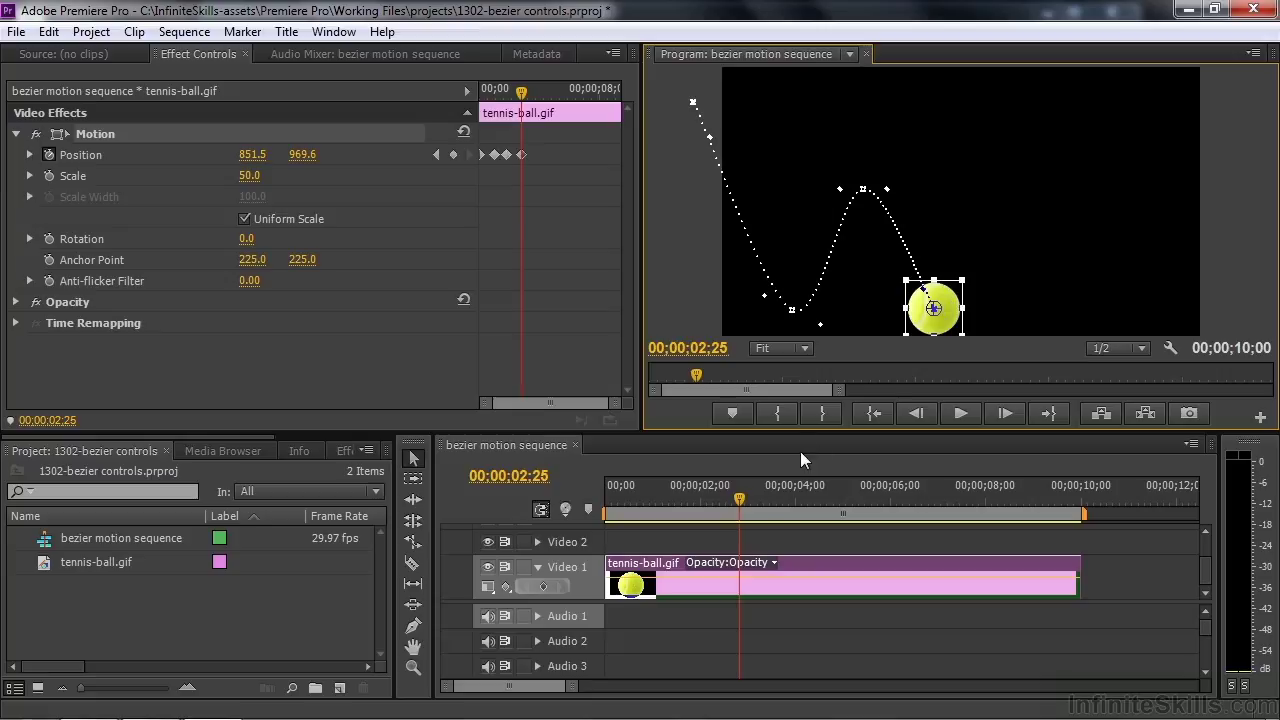
left_click_drag(740, 497, 792, 508)
left_click_drag(943, 305, 990, 222)
left_click_drag(800, 510, 838, 496)
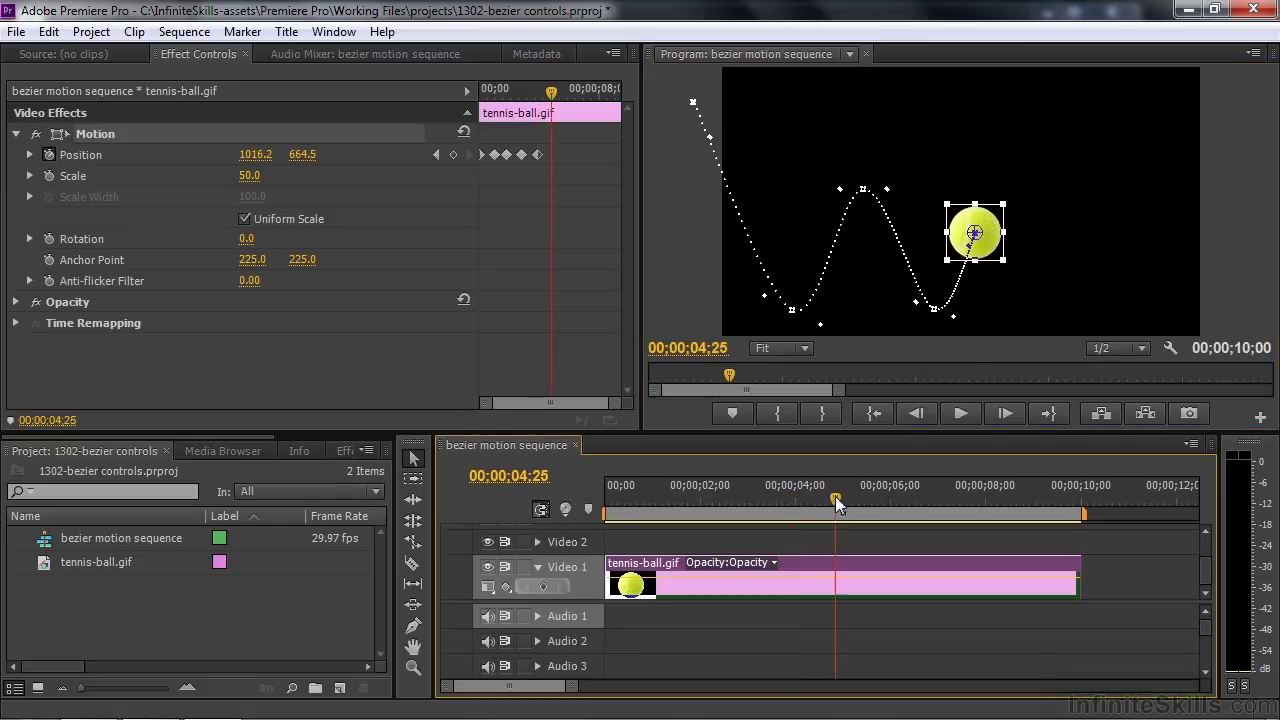
left_click_drag(997, 230, 1060, 305)
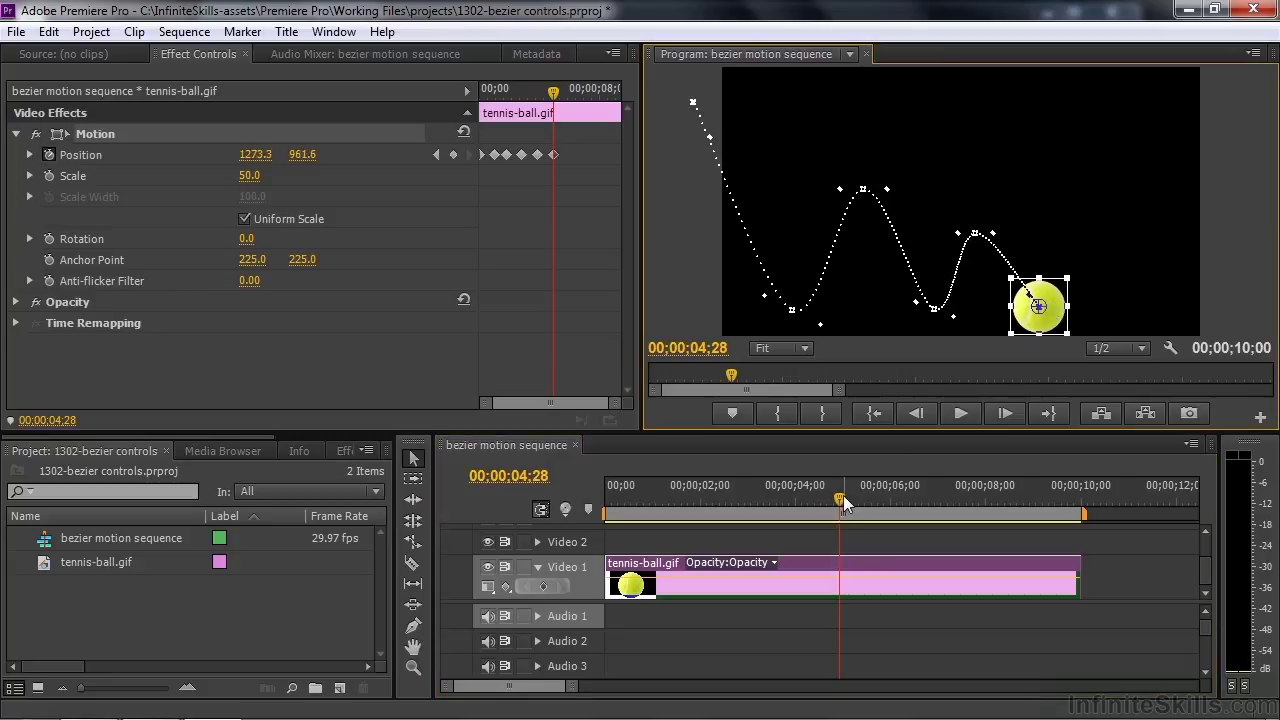
Add a smaller third bounce landing at 6;21, then roll off-frame right at 9;26 (2060.6, 931.4)
key("space")
key("space")
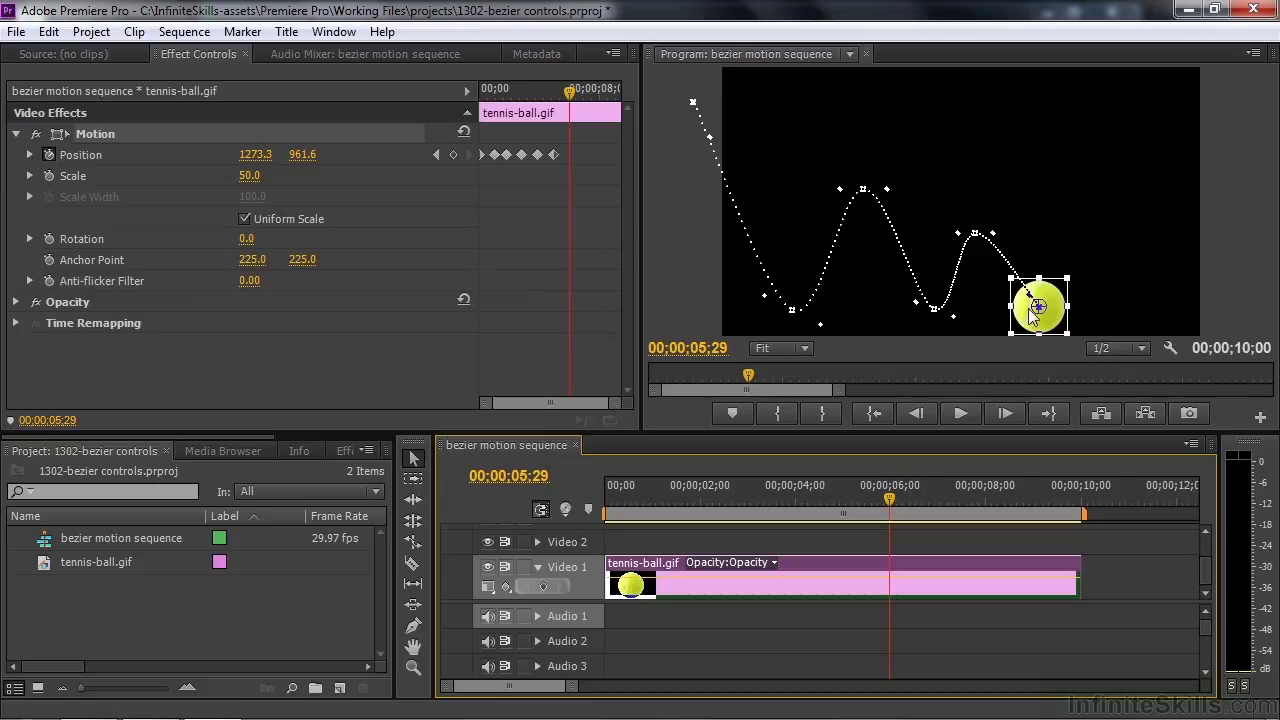
left_click_drag(1043, 298, 1088, 250)
left_click_drag(1039, 307, 1020, 310)
mouse_move(1074, 256)
left_mouse_down()
mouse_move(1057, 255)
mouse_move(1063, 244)
left_mouse_up()
left_click_drag(890, 499, 930, 499)
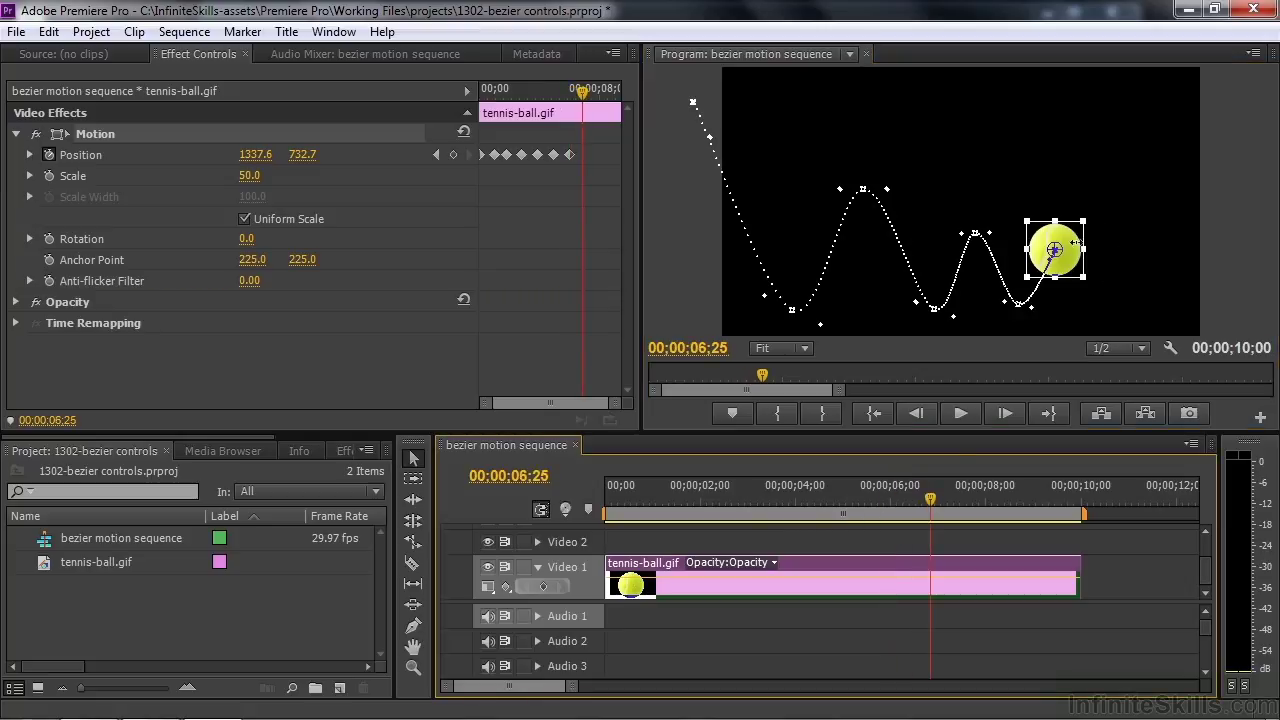
left_click_drag(1058, 258, 1092, 307)
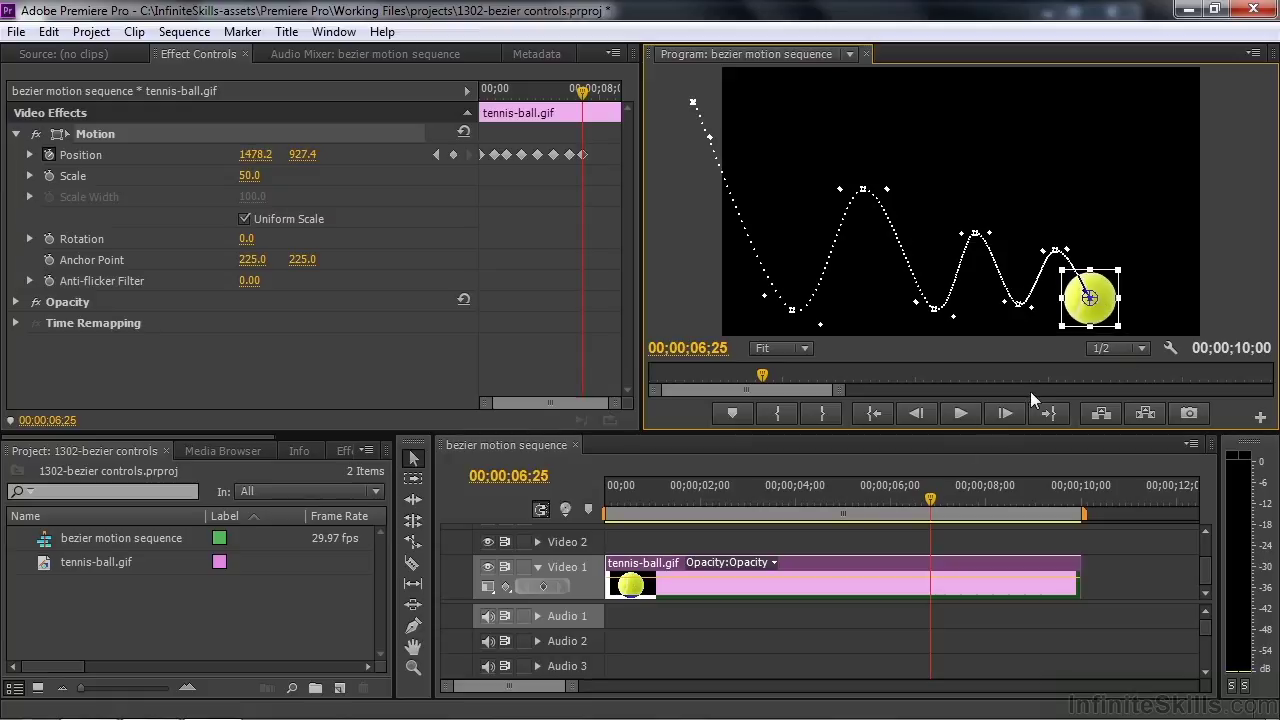
left_click_drag(940, 490, 1075, 485)
left_click_drag(1108, 312, 1246, 316)
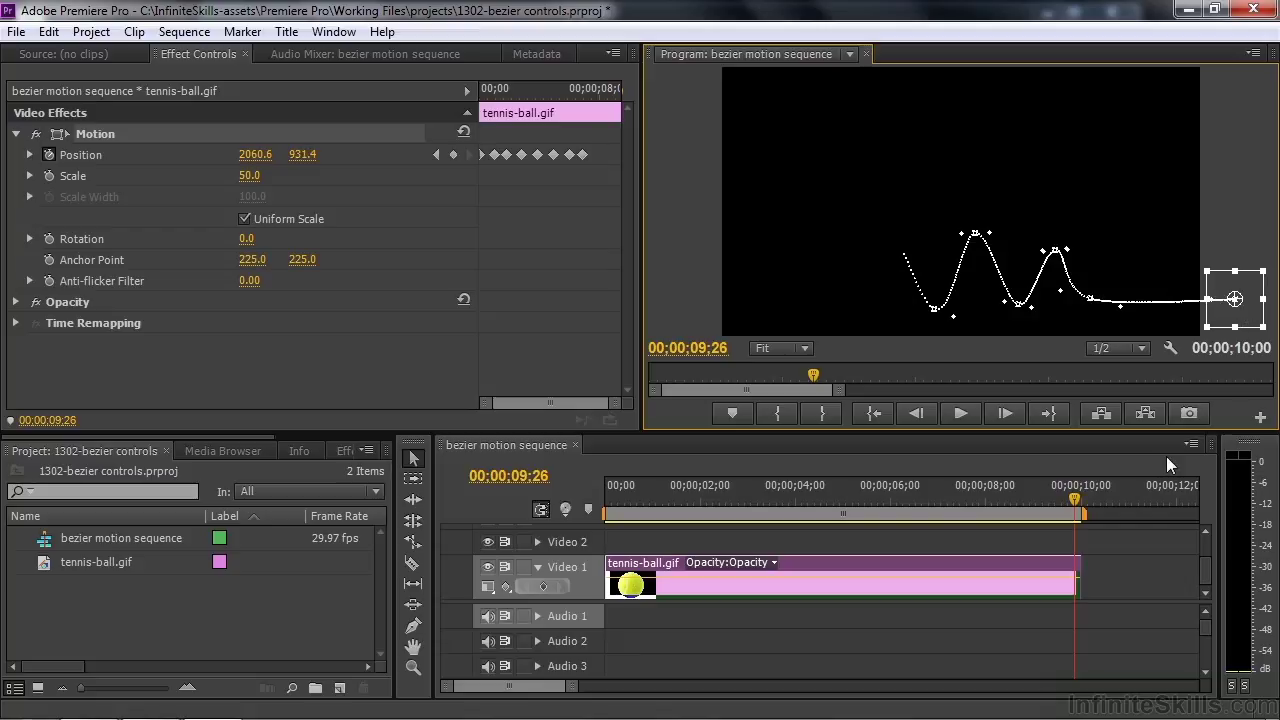
left_click_drag(1076, 497, 590, 530)
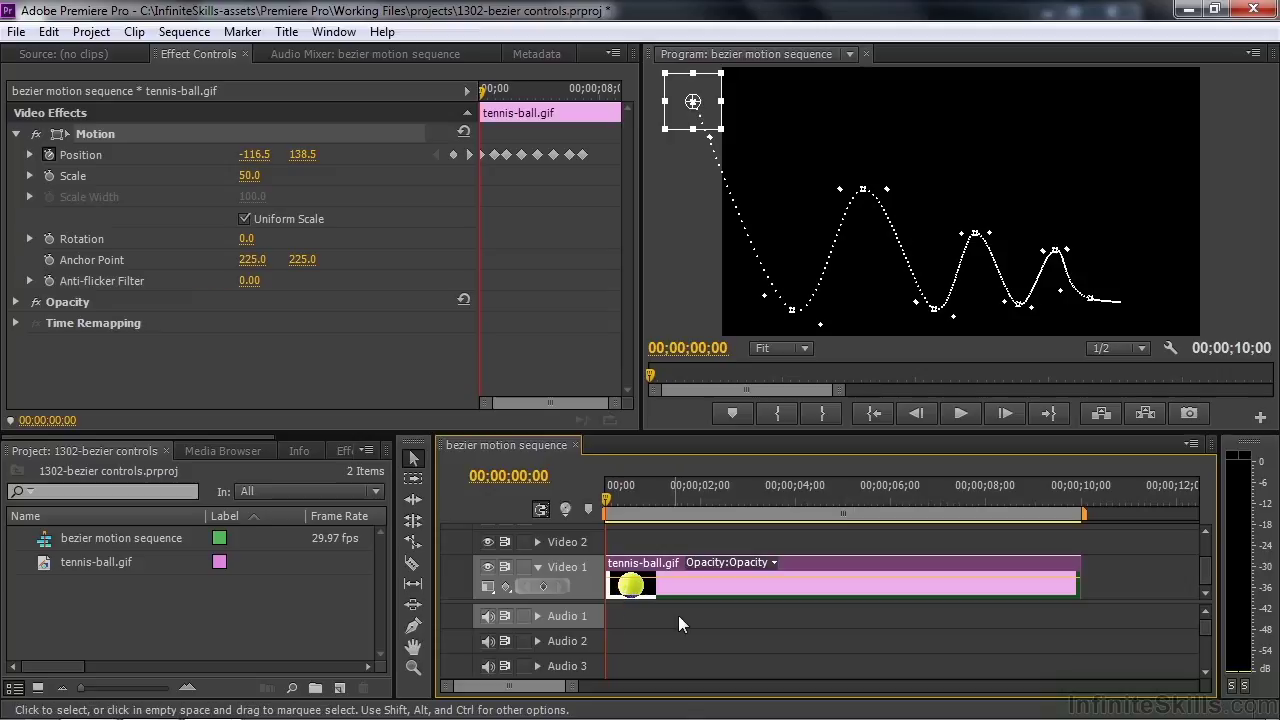
key("space")
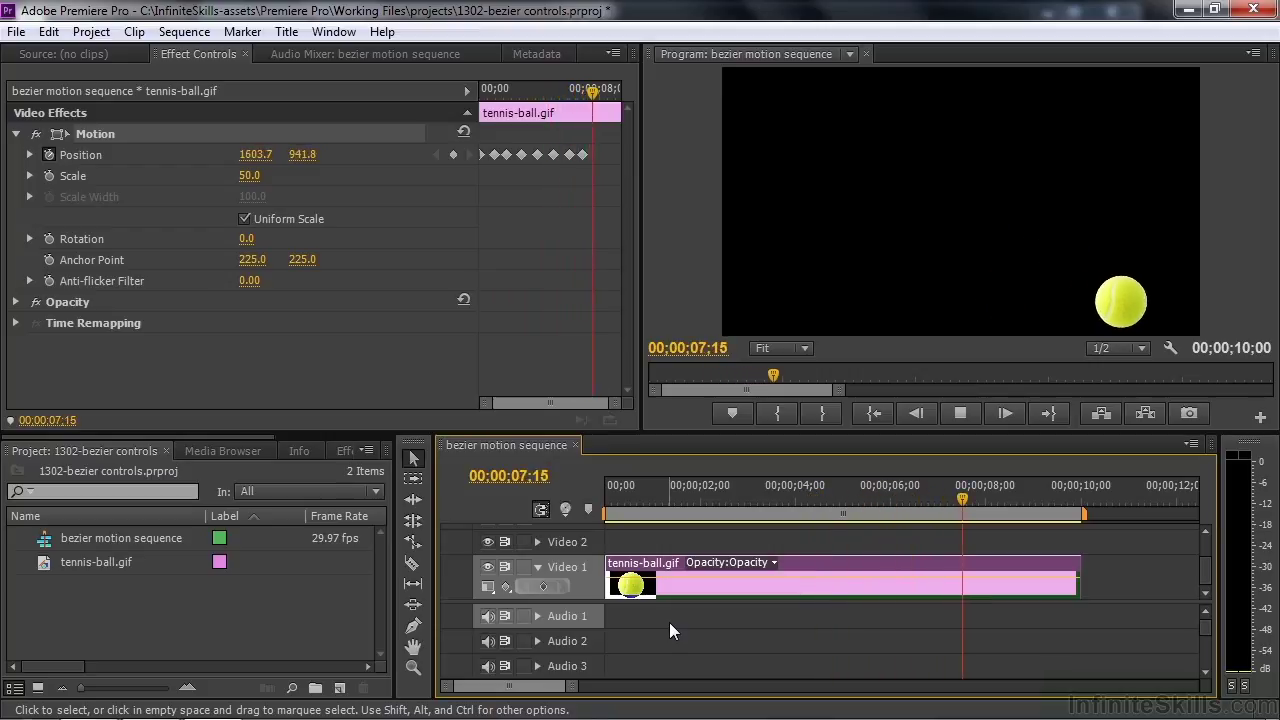
key("space")
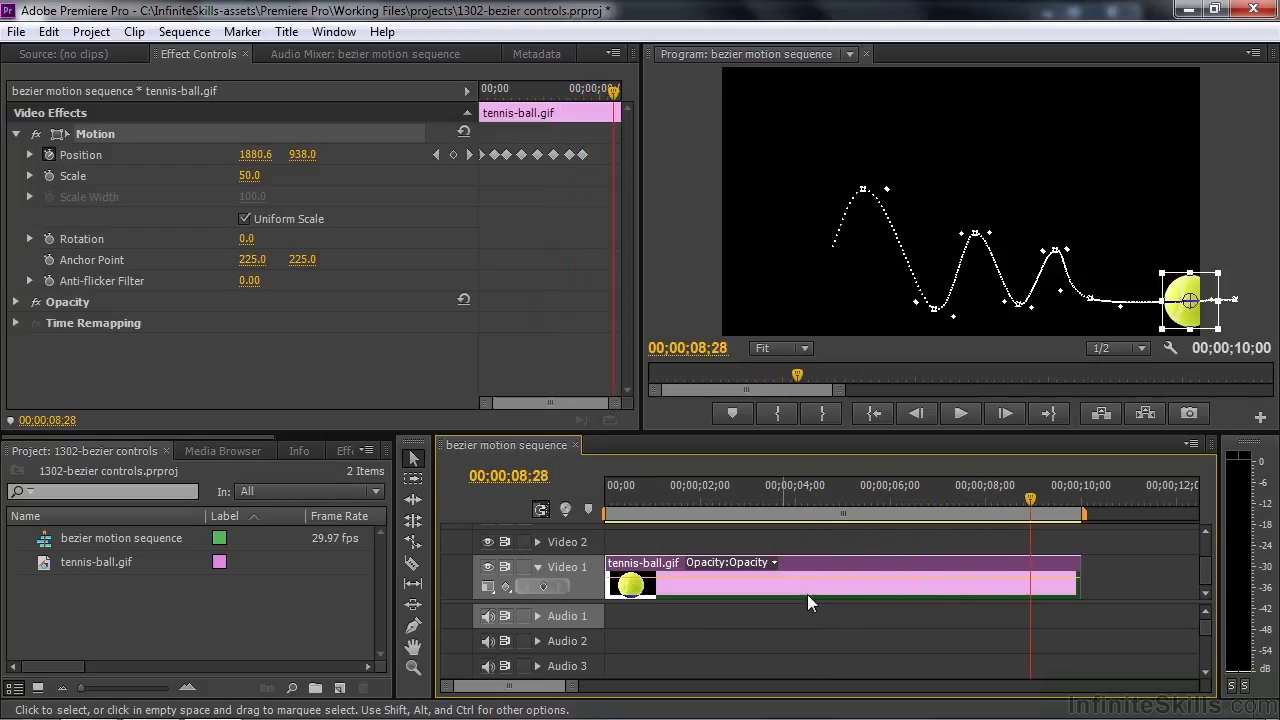
left_click_drag(1031, 494, 629, 521)
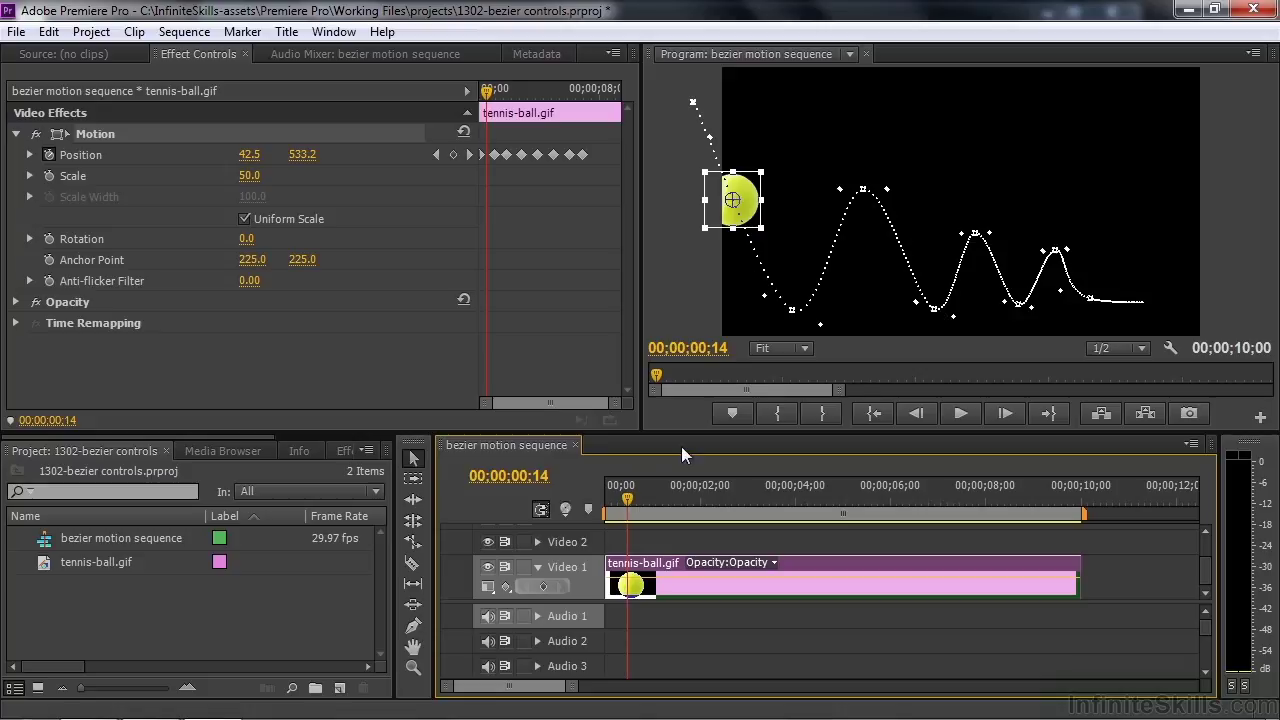
Preview the bouncing ball and stop at 00;00;04;15 so the motion path shows
mouse_move(627, 500)
left_mouse_down()
mouse_move(691, 500)
mouse_move(636, 500)
left_mouse_up()
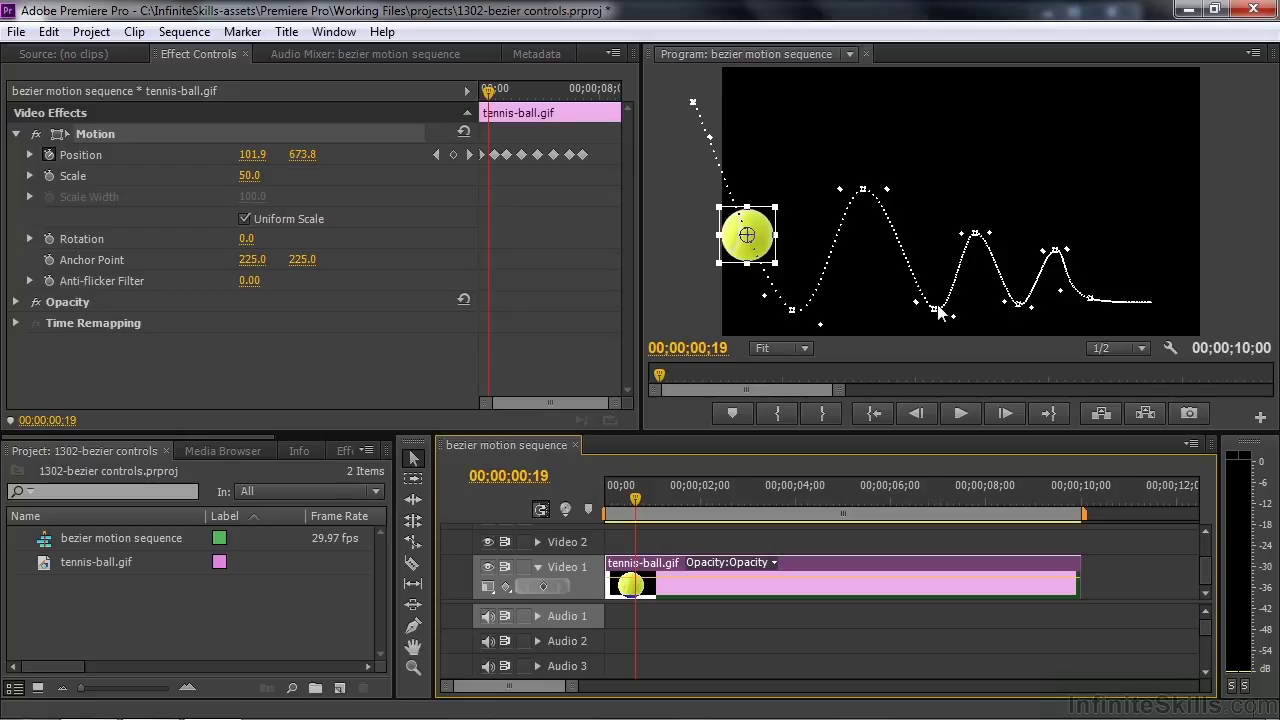
key("space")
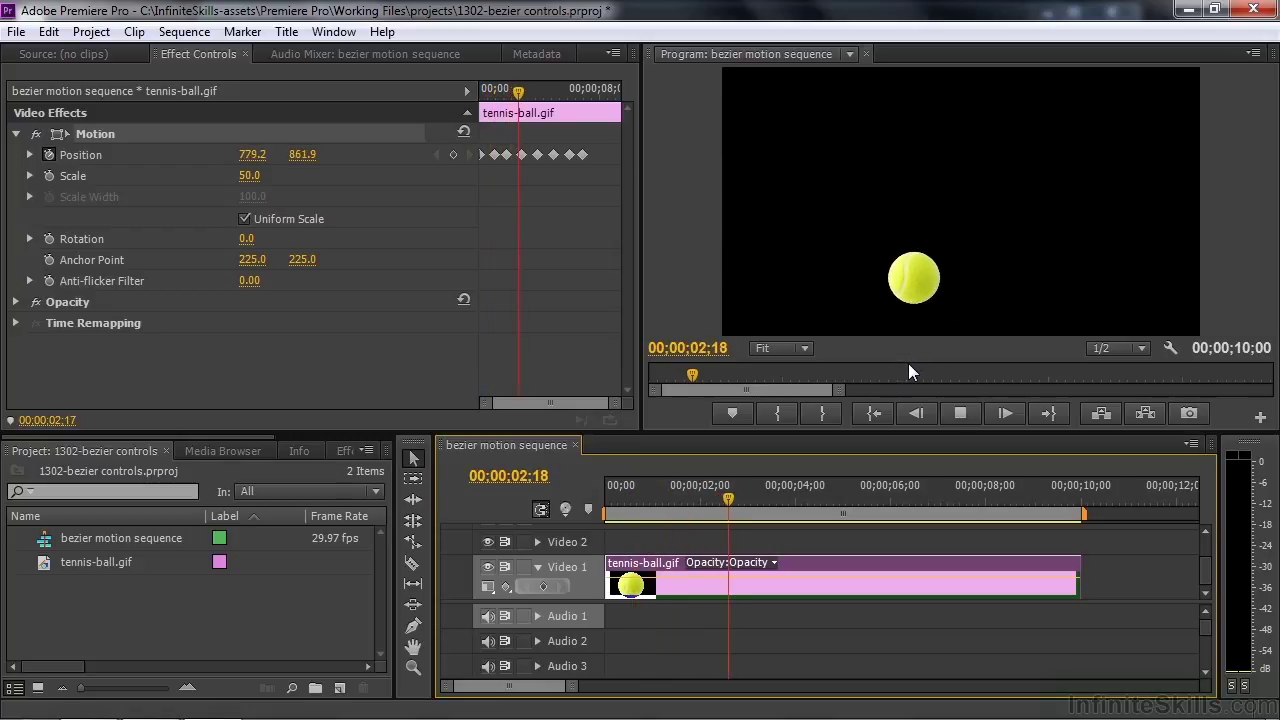
key("space")
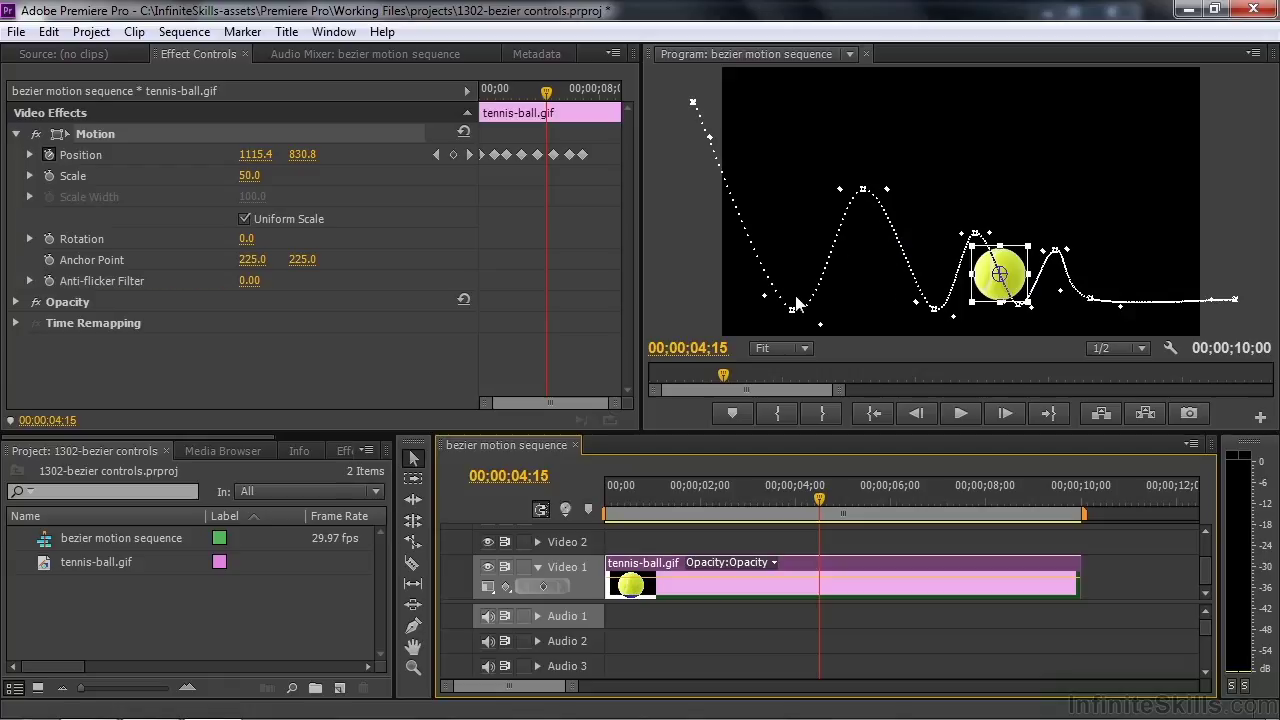
Pull a Bezier handle from the first bounce's low point, preview to 02;01, then shorten it
left_click_drag(792, 309, 669, 294)
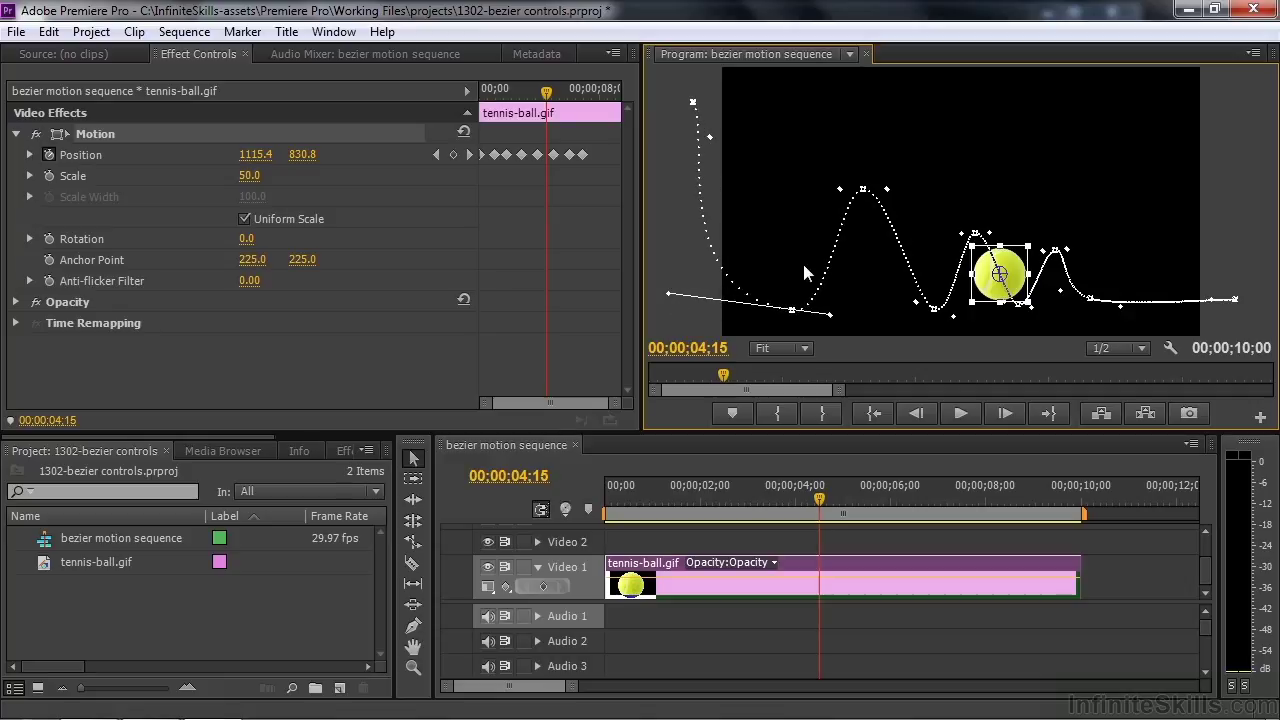
left_click_drag(808, 488, 577, 512)
key("space")
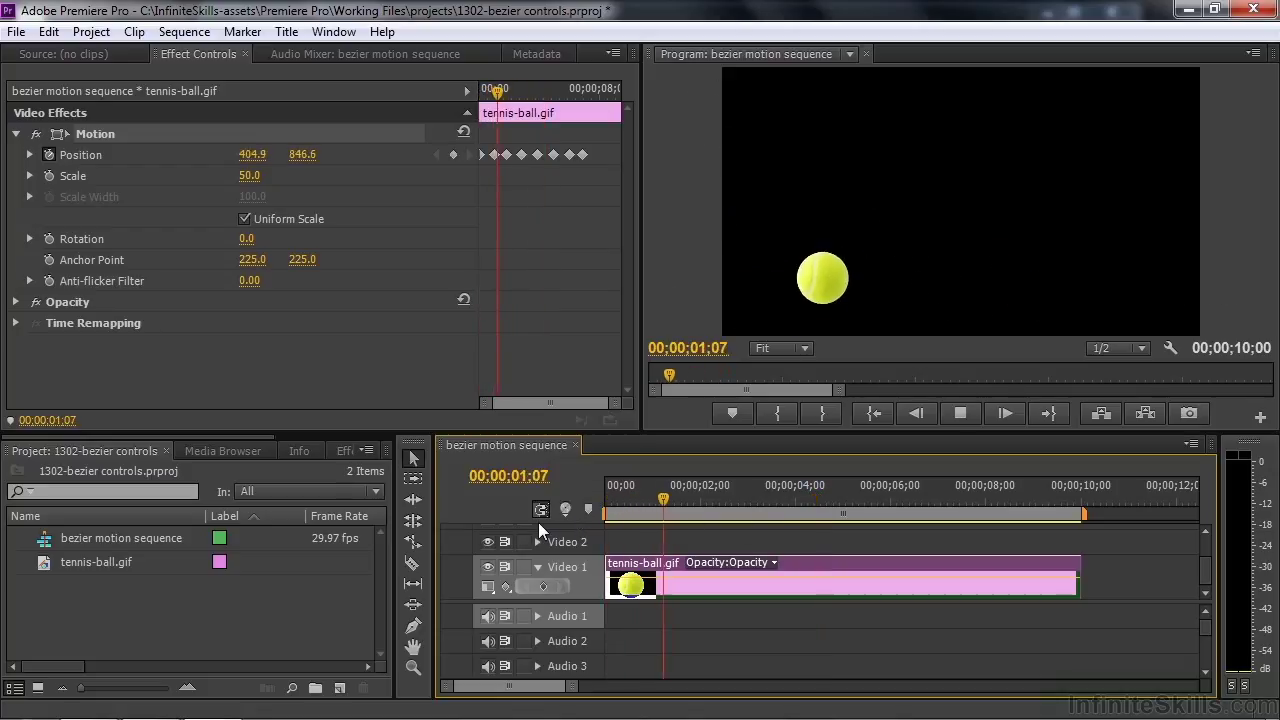
key("space")
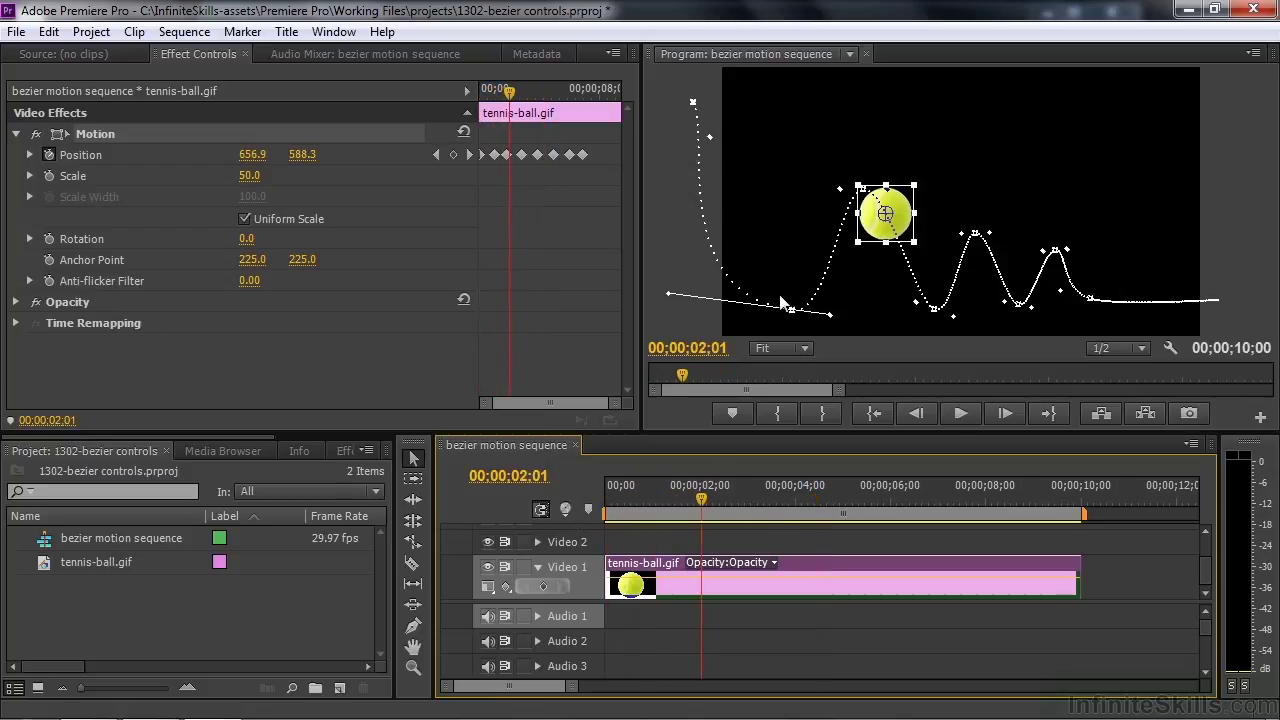
left_click_drag(670, 296, 726, 300)
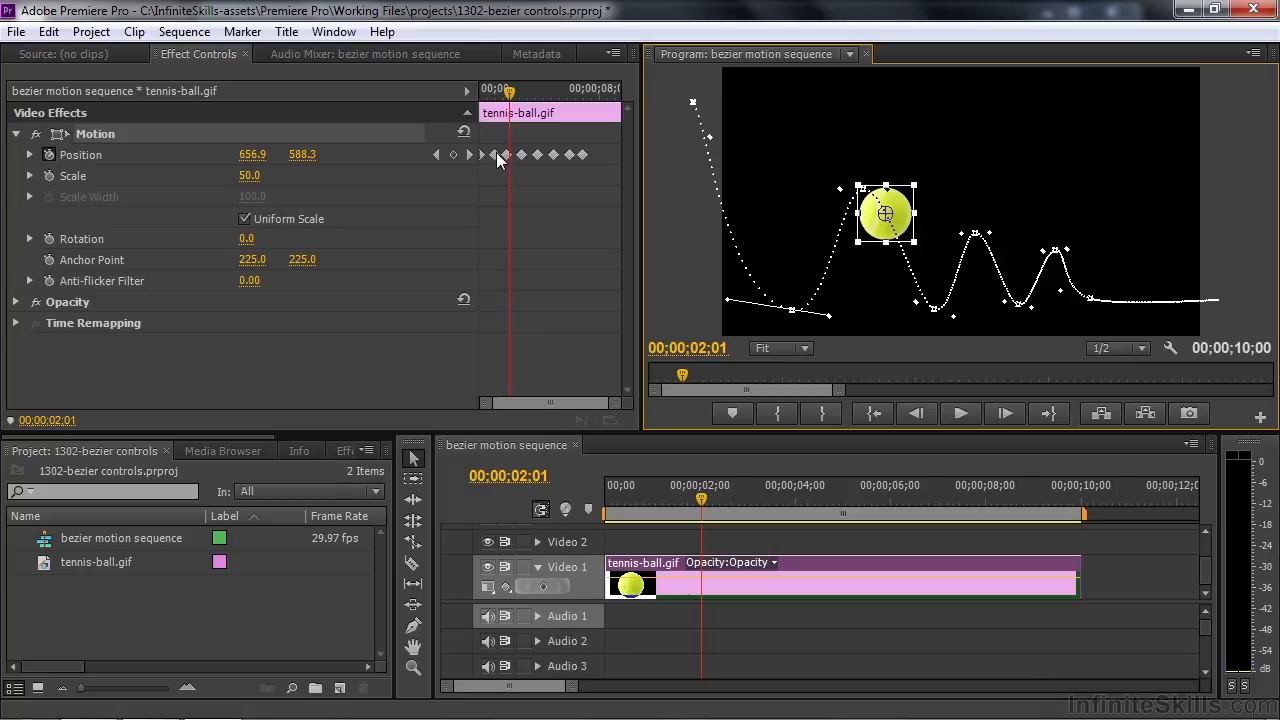
right_click(497, 155)
mouse_move(553, 350)
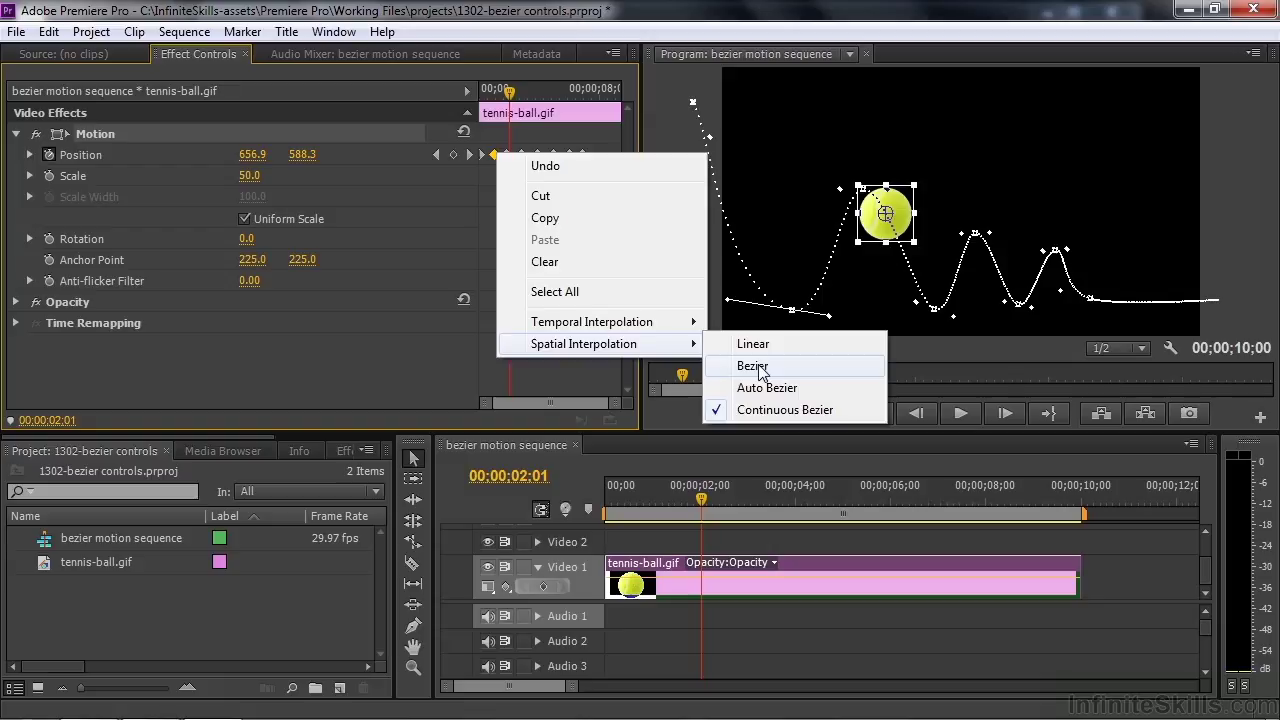
left_click(786, 252)
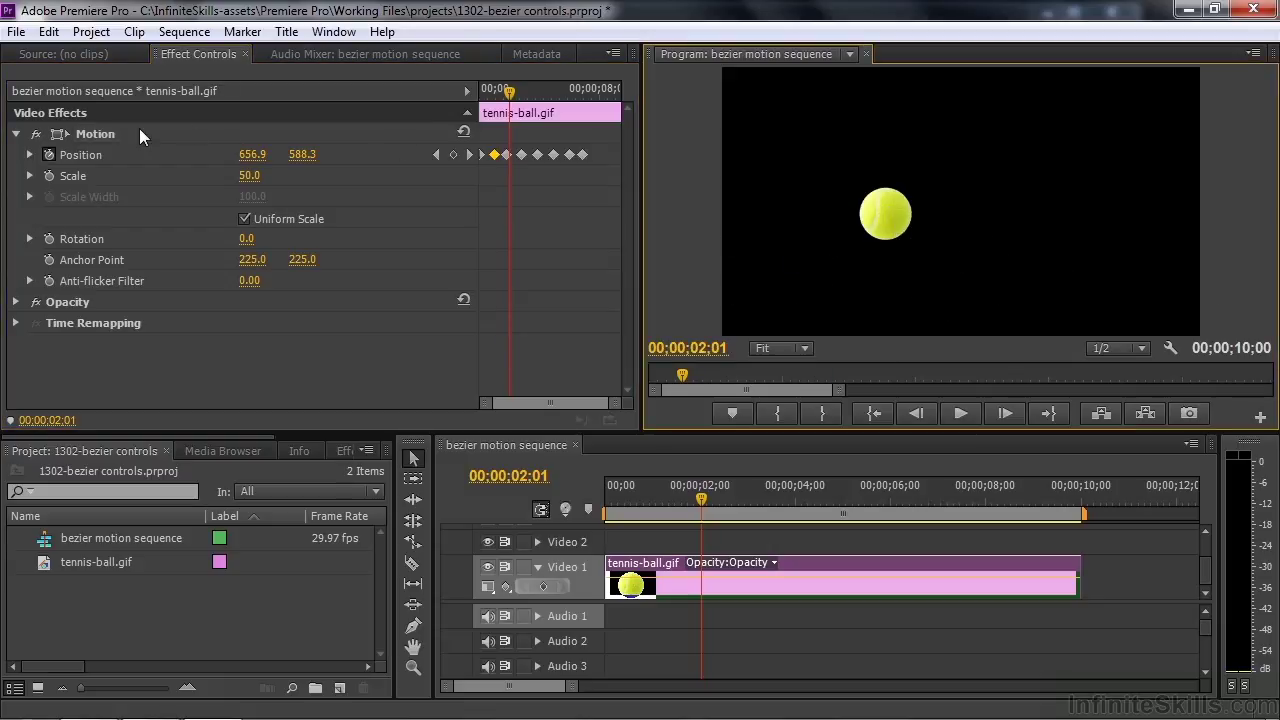
left_click(95, 135)
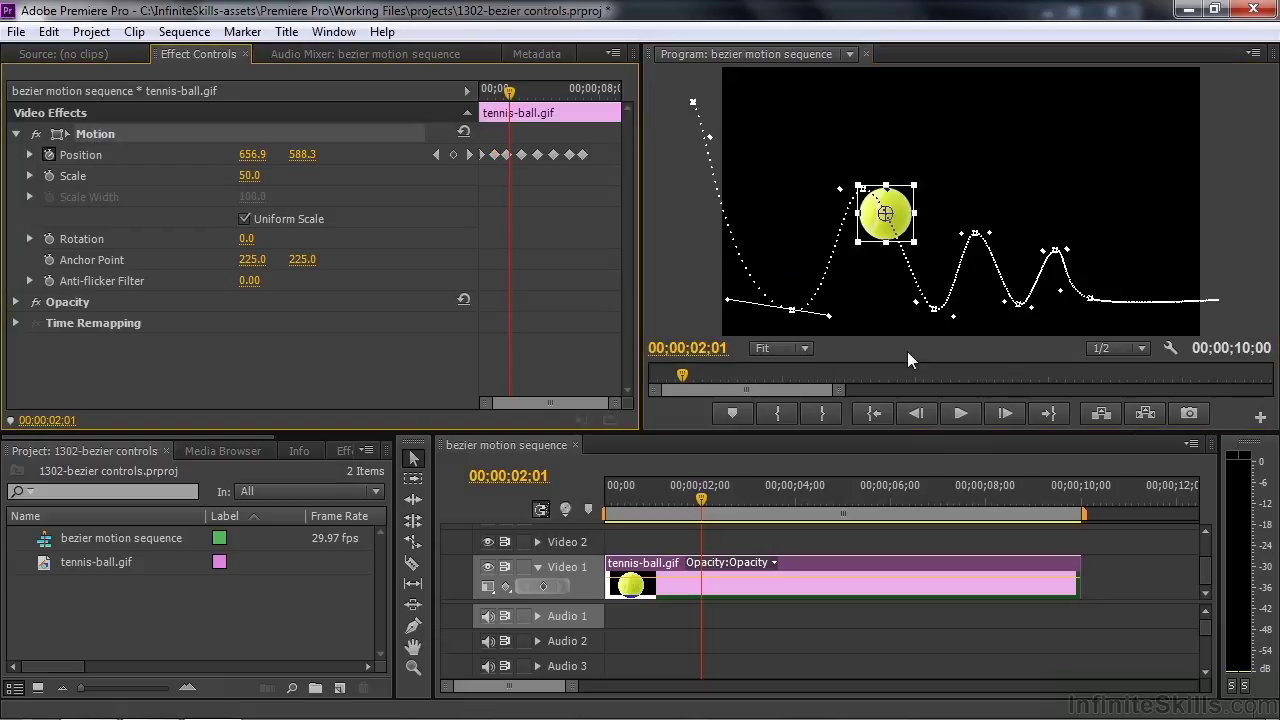
Set the first bounce keyframe's spatial interpolation to Bezier and angle both handles upward
right_click(494, 155)
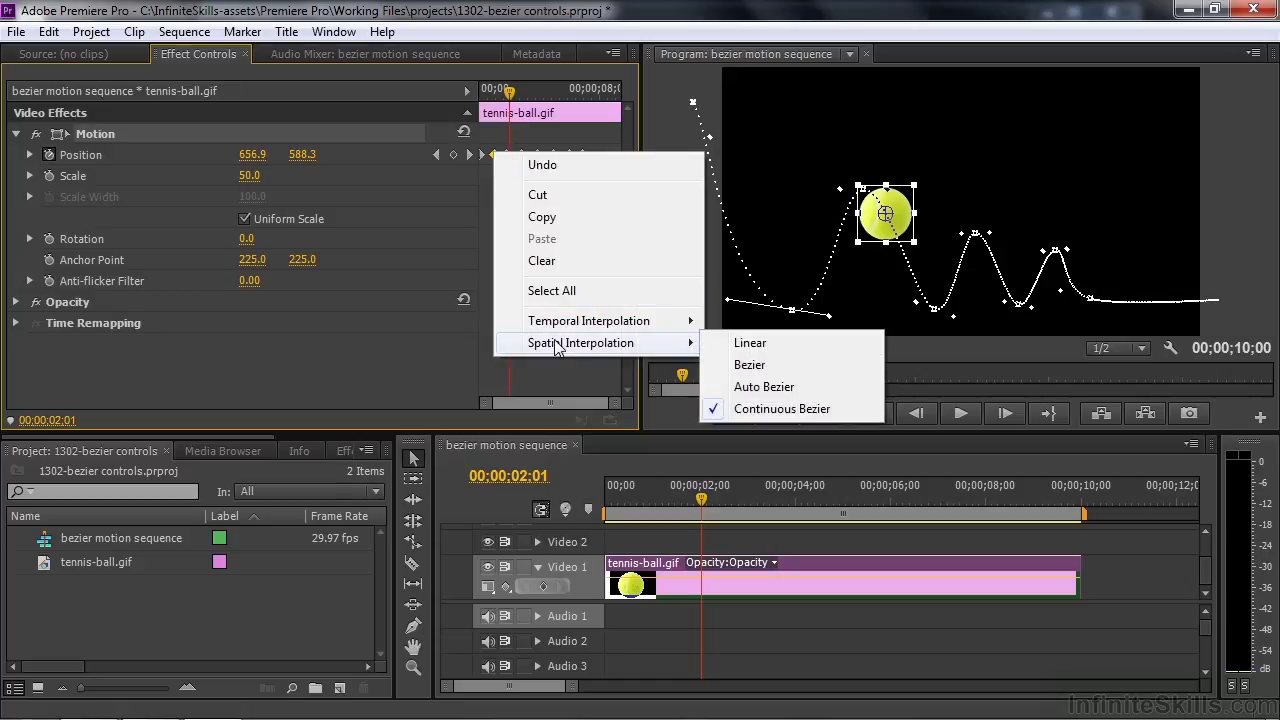
left_click(752, 365)
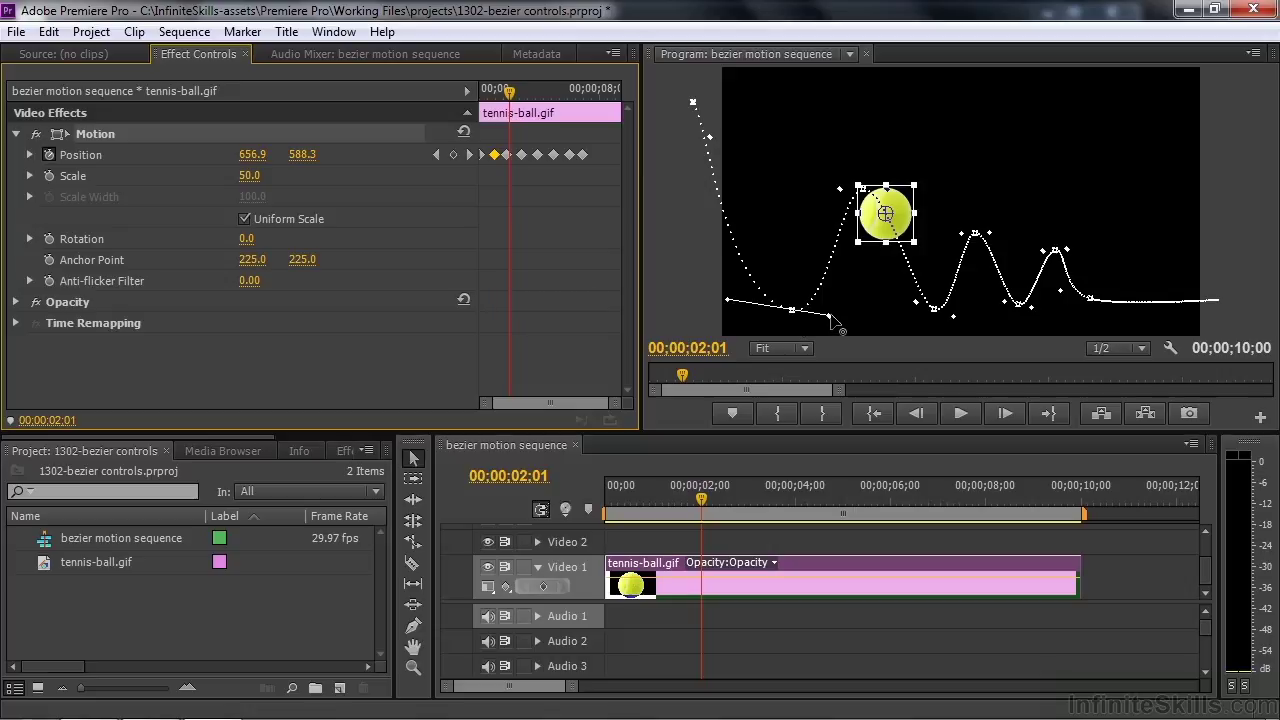
left_click_drag(829, 316, 798, 258)
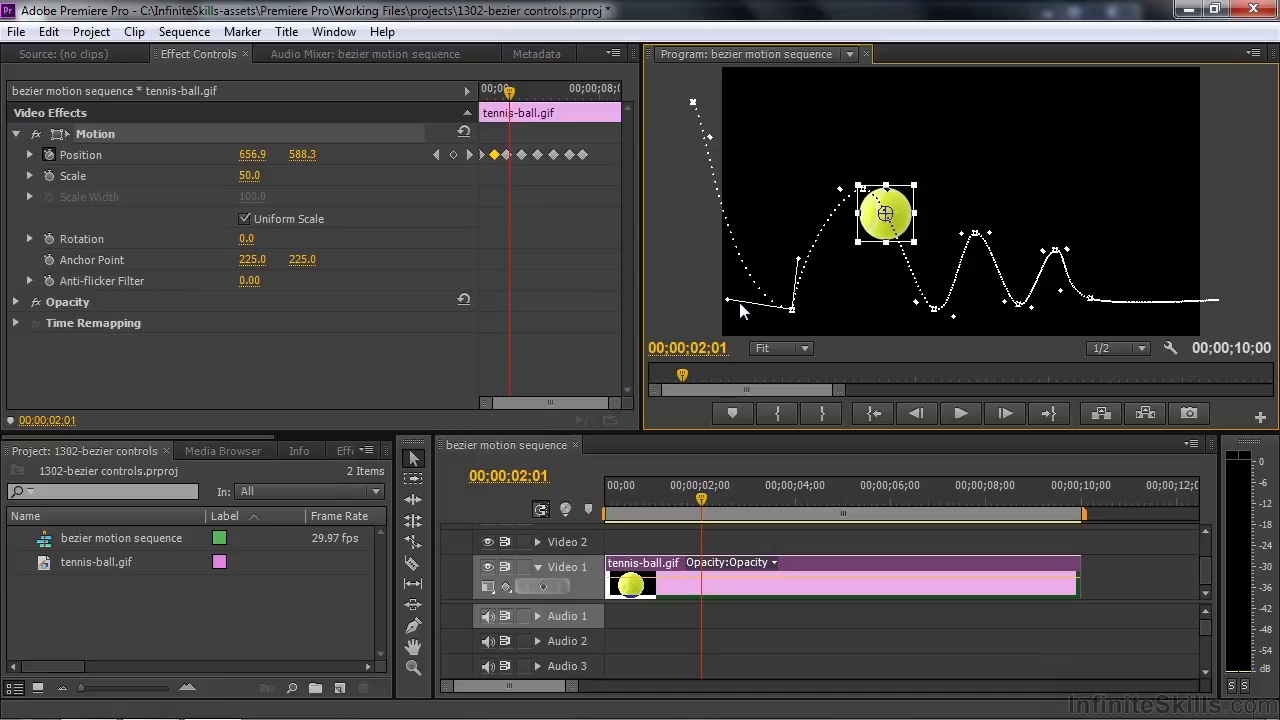
left_click_drag(728, 300, 792, 229)
Refine the path curves at the start and the low point into a sharp V, replaying to 02;01
left_click_drag(710, 136, 726, 107)
left_click_drag(793, 229, 779, 188)
left_click_drag(718, 485, 600, 508)
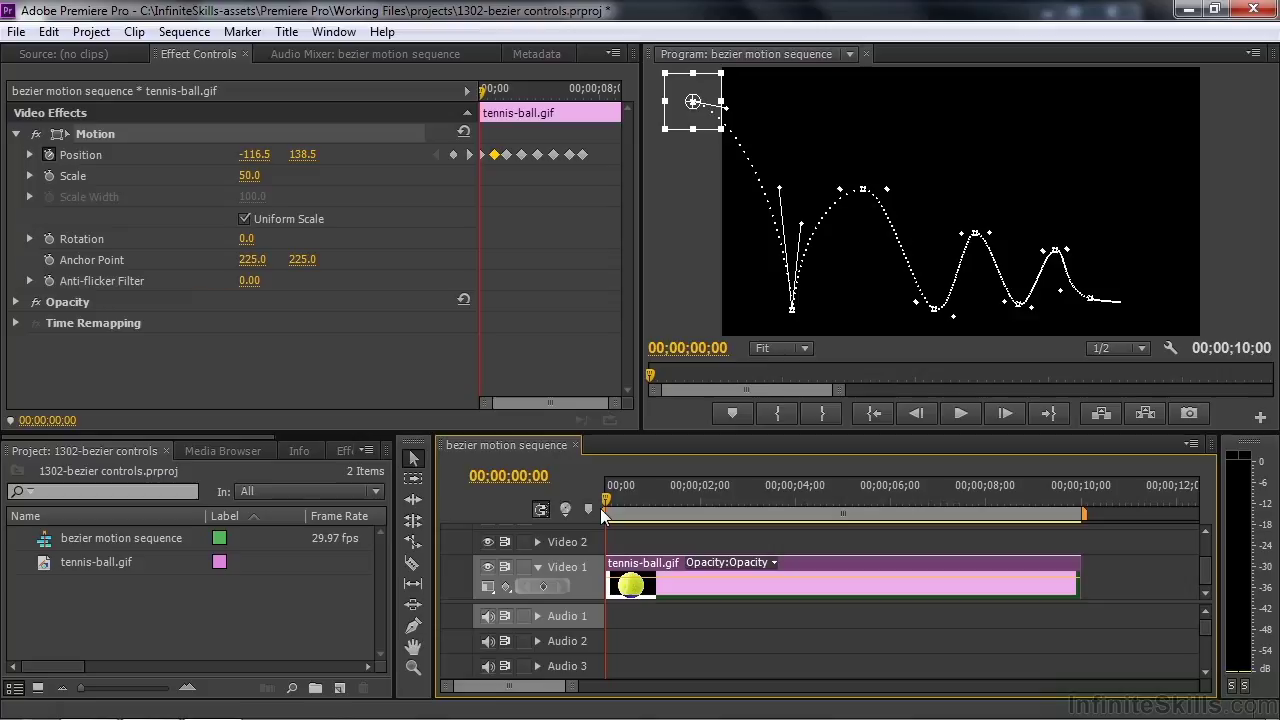
key("space")
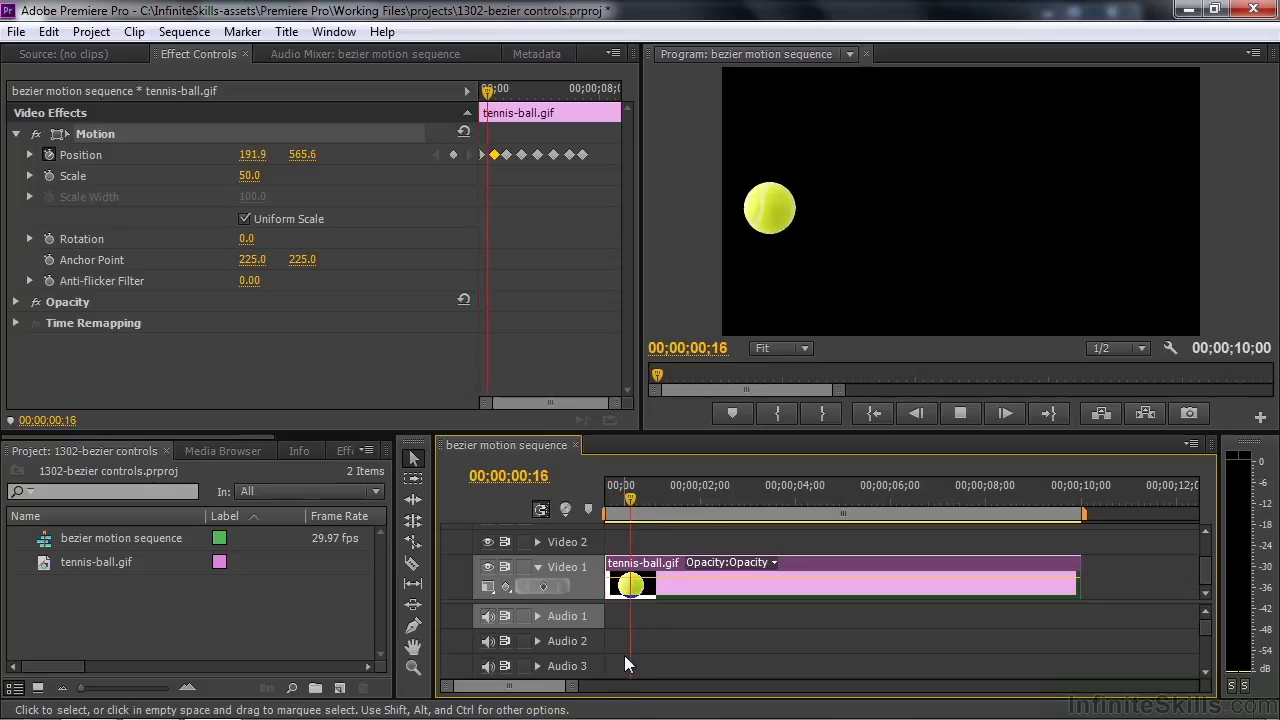
key("space")
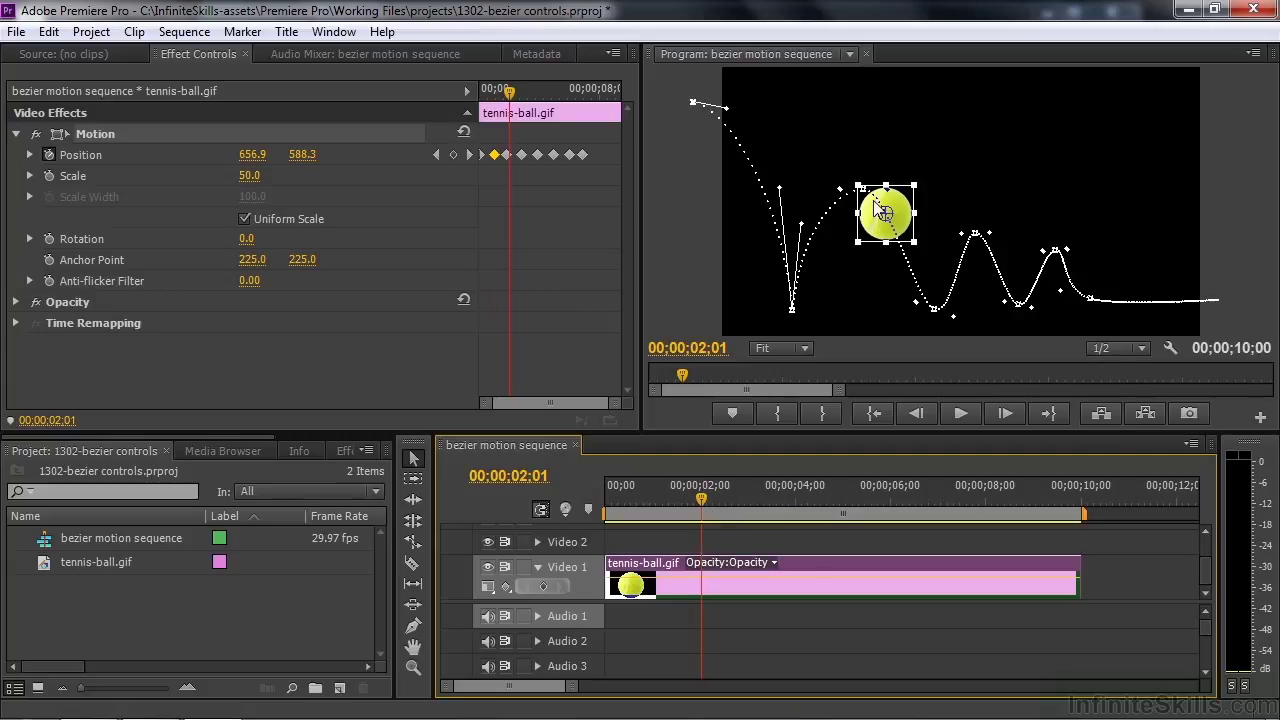
Add a Position keyframe at 00;00;02;09 with the ball shifted right and down one pixel, then replay
left_click_drag(841, 190, 830, 188)
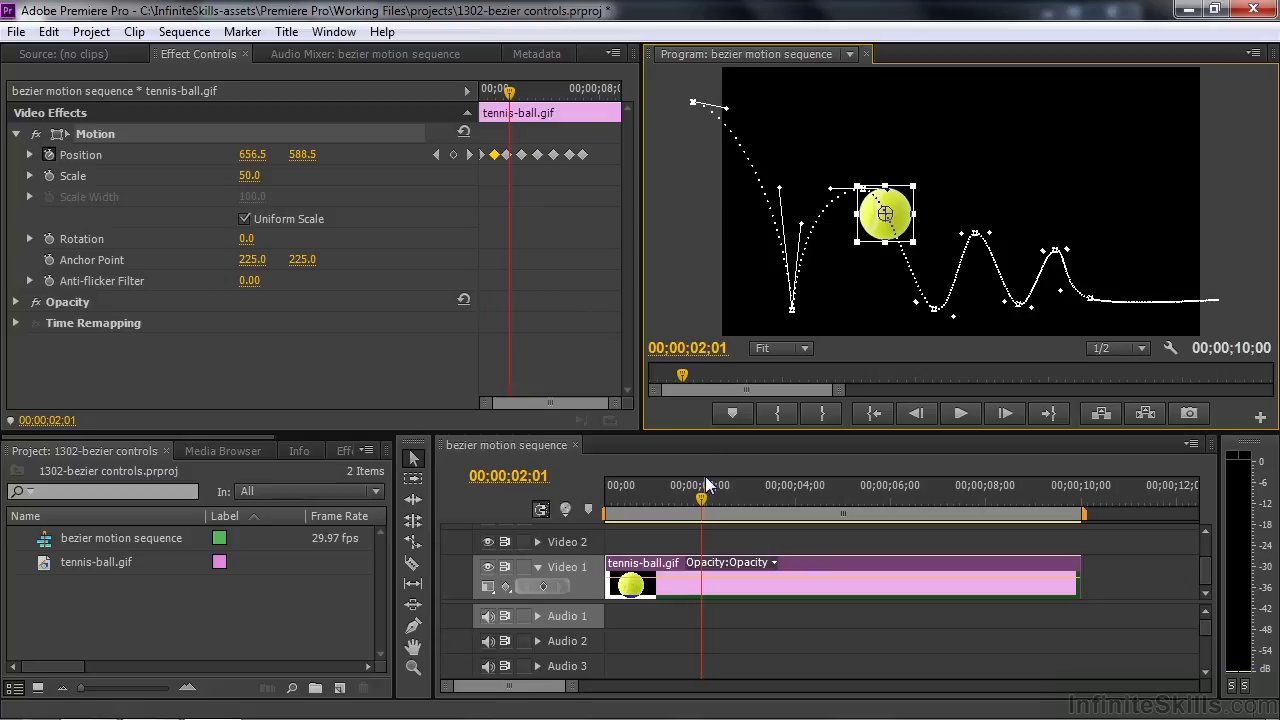
left_click_drag(700, 508, 714, 505)
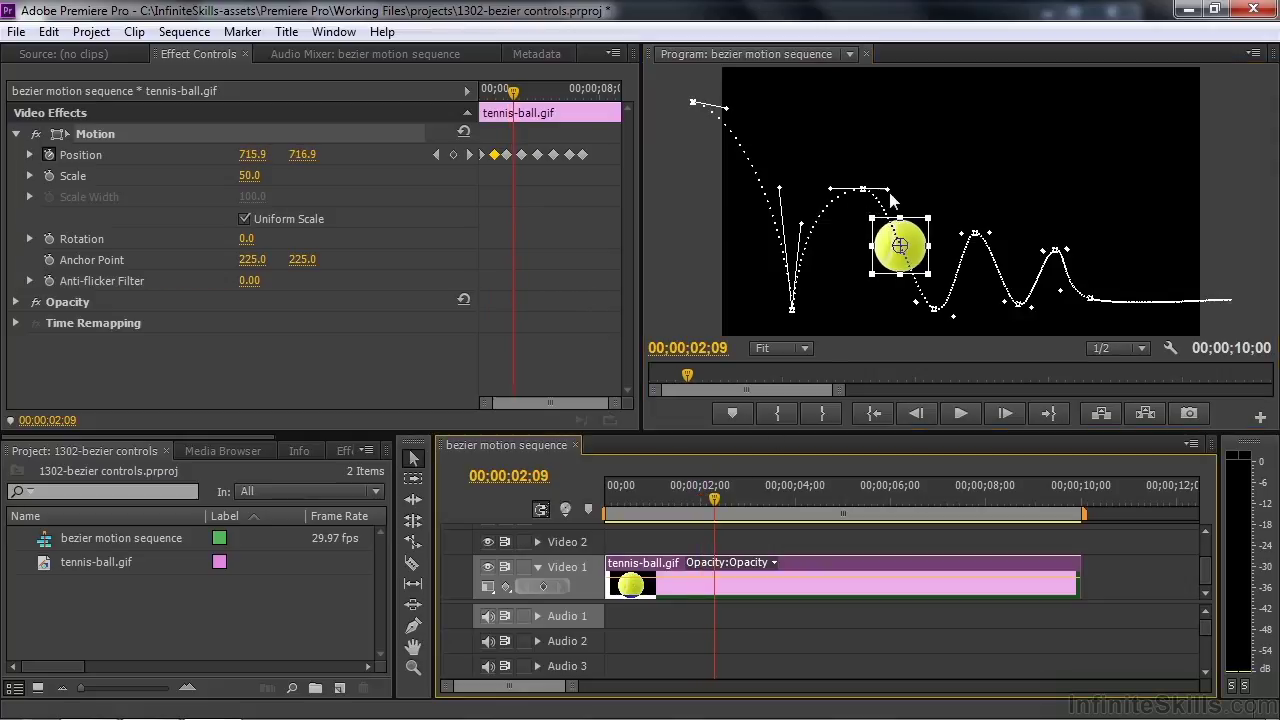
left_click_drag(900, 245, 908, 243)
key("Down")
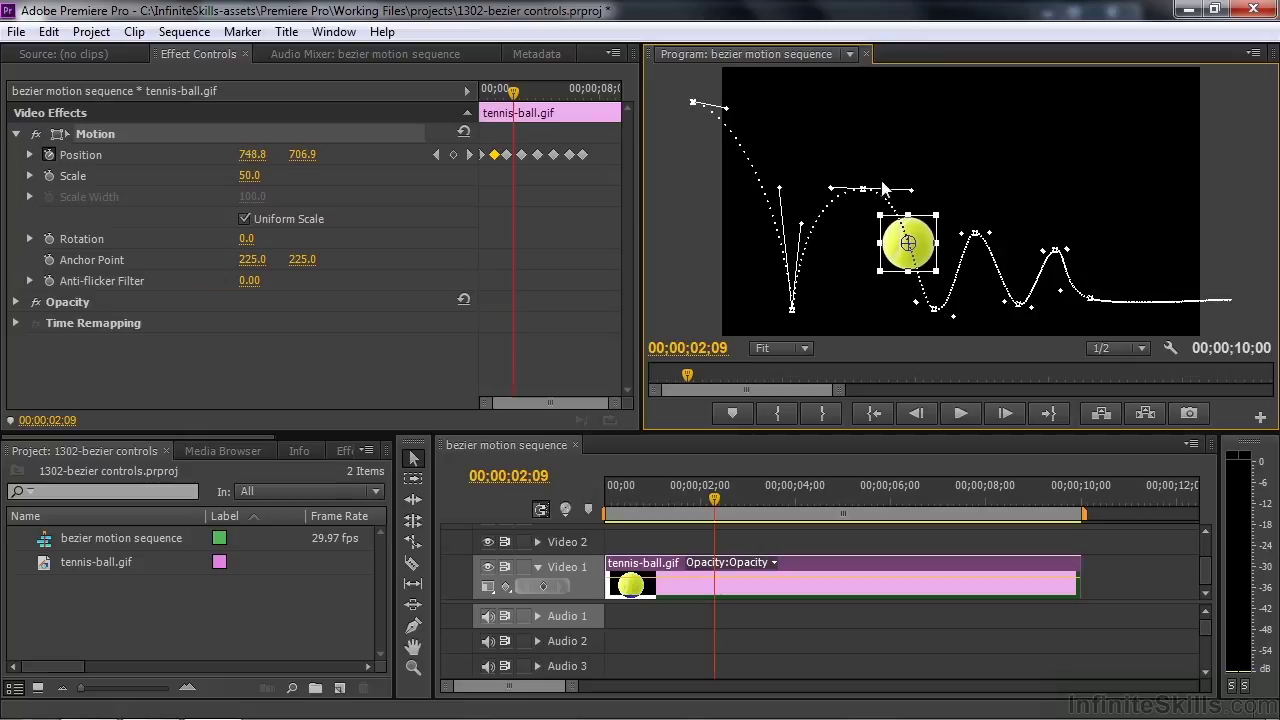
left_click_drag(715, 492, 633, 508)
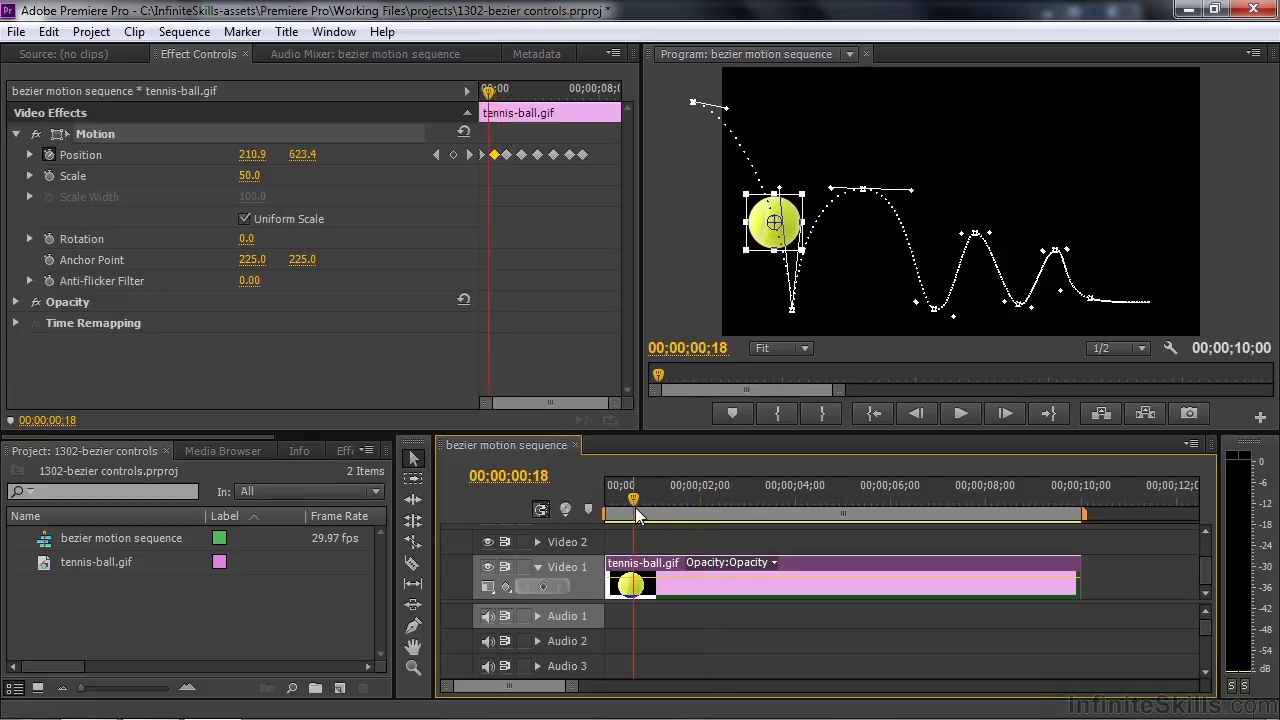
key("space")
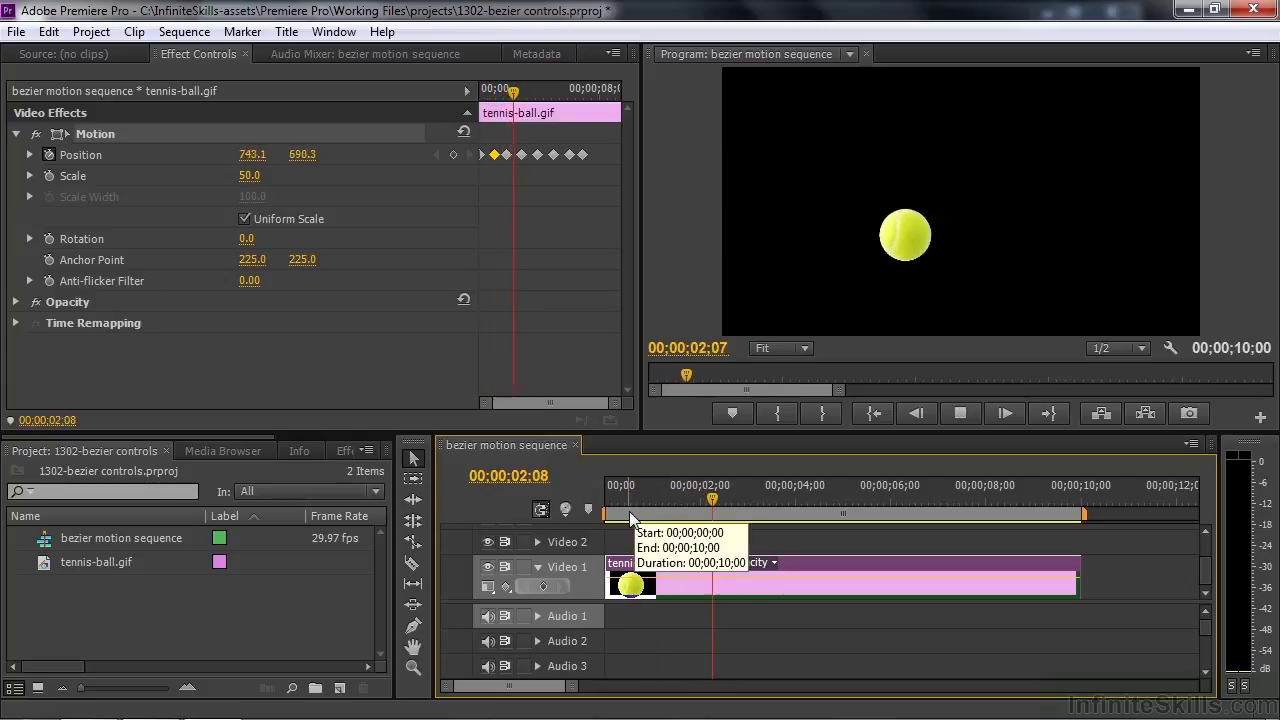
key("space")
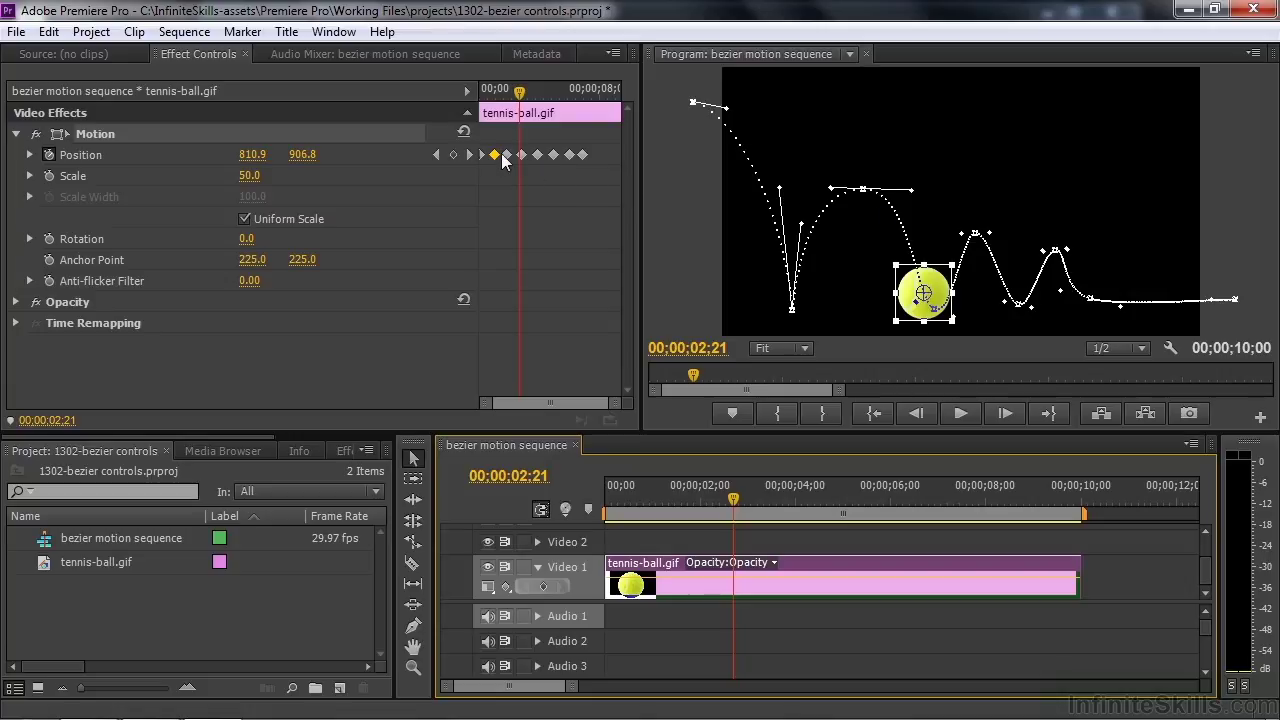
Drag the third Position keyframe in Effect Controls later, to about 00;00;02;14, checking playback
left_click_drag(511, 155, 519, 155)
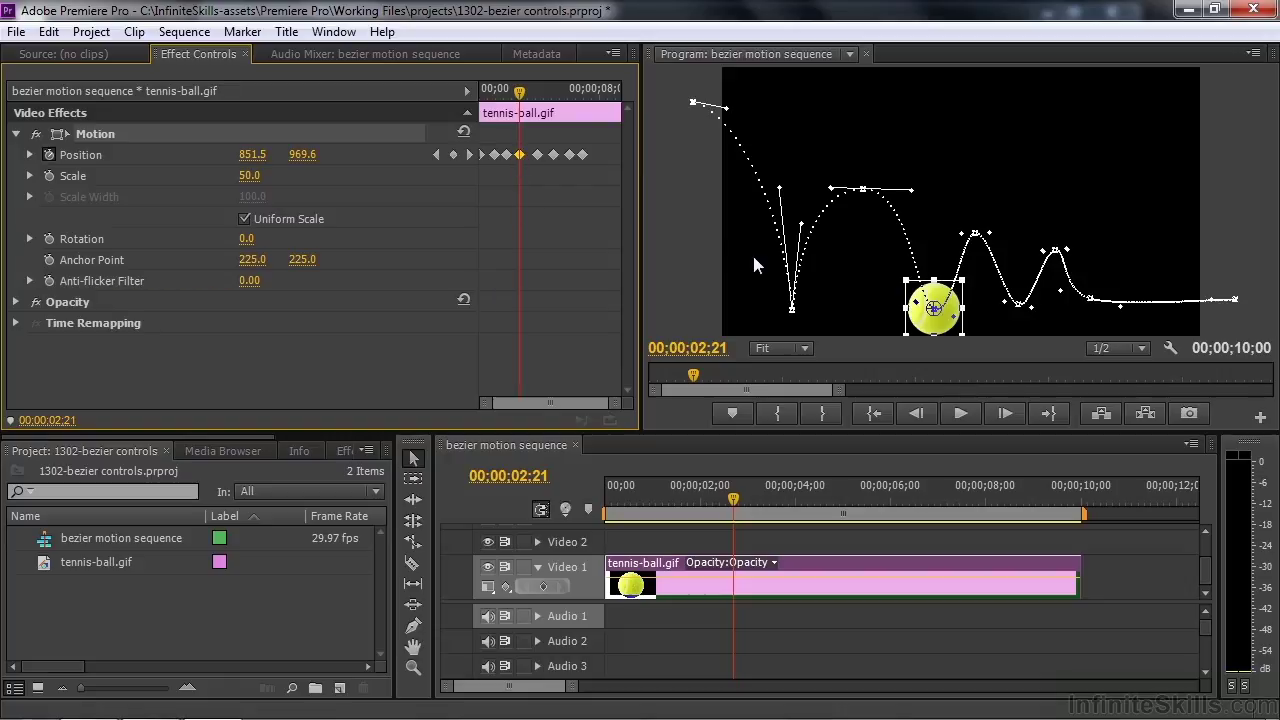
left_click_drag(488, 403, 506, 403)
left_click_drag(552, 156, 540, 155)
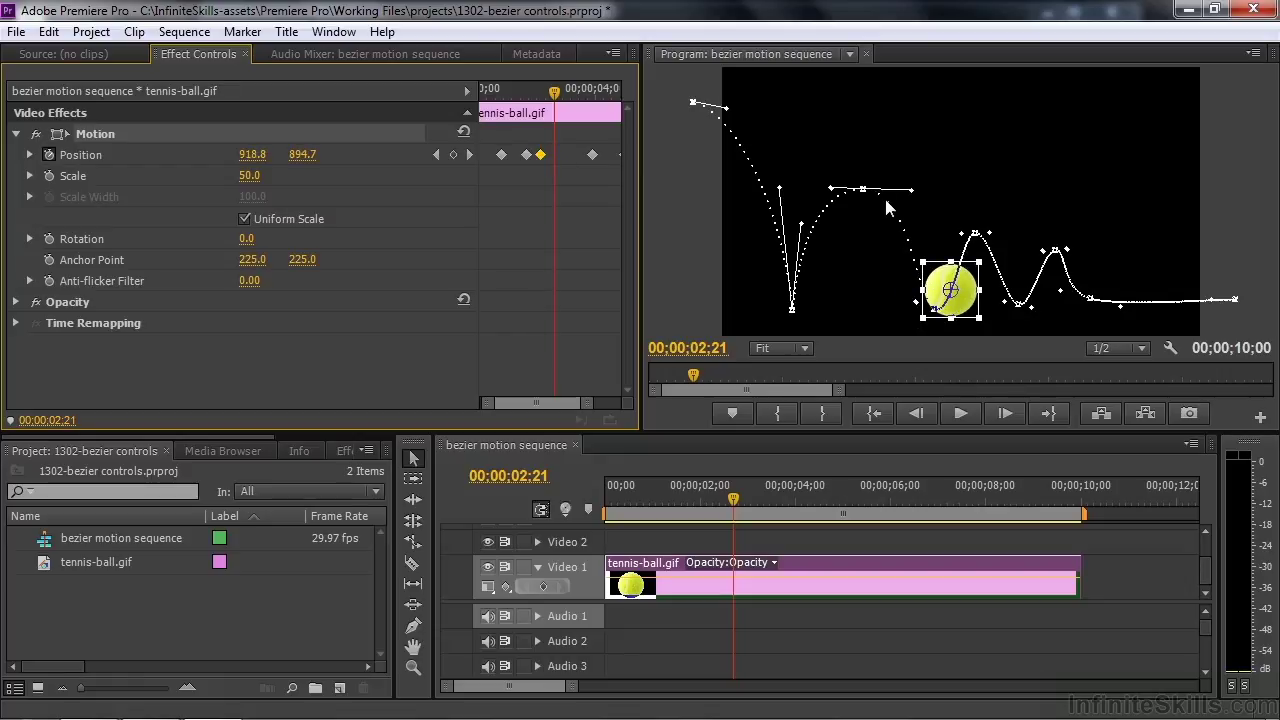
left_click_drag(694, 375, 651, 382)
key("space")
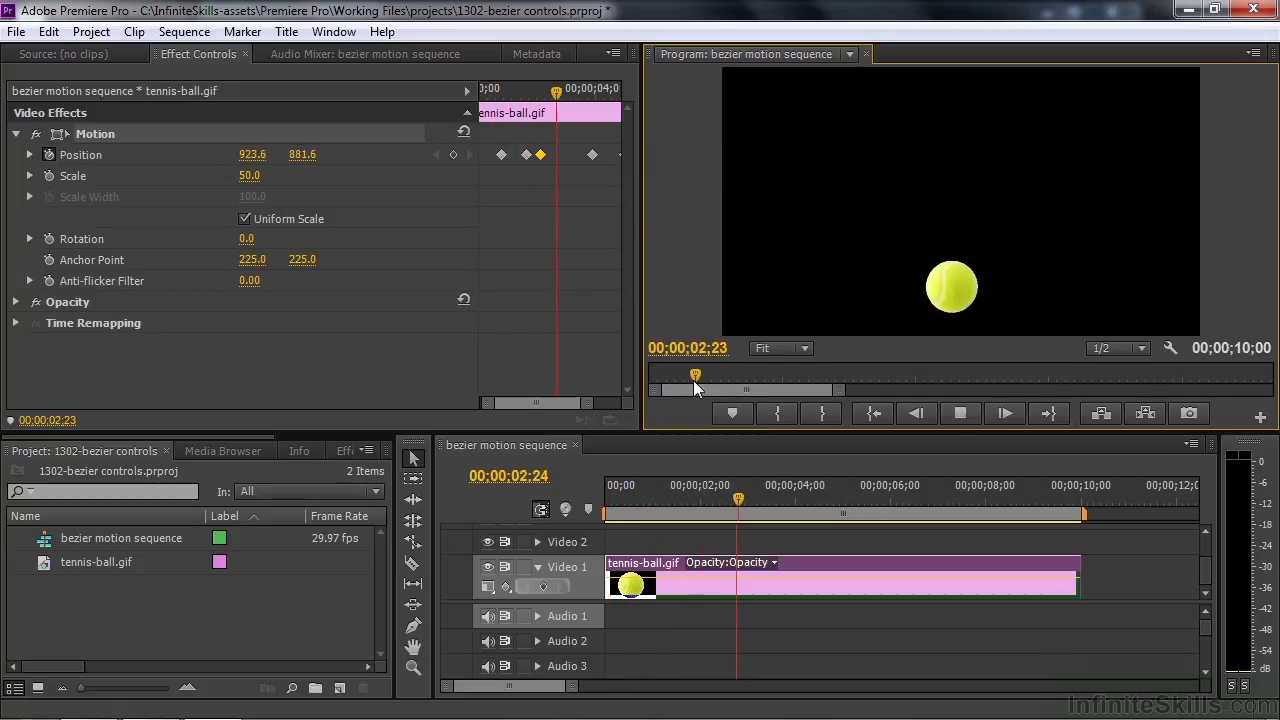
left_click(541, 155)
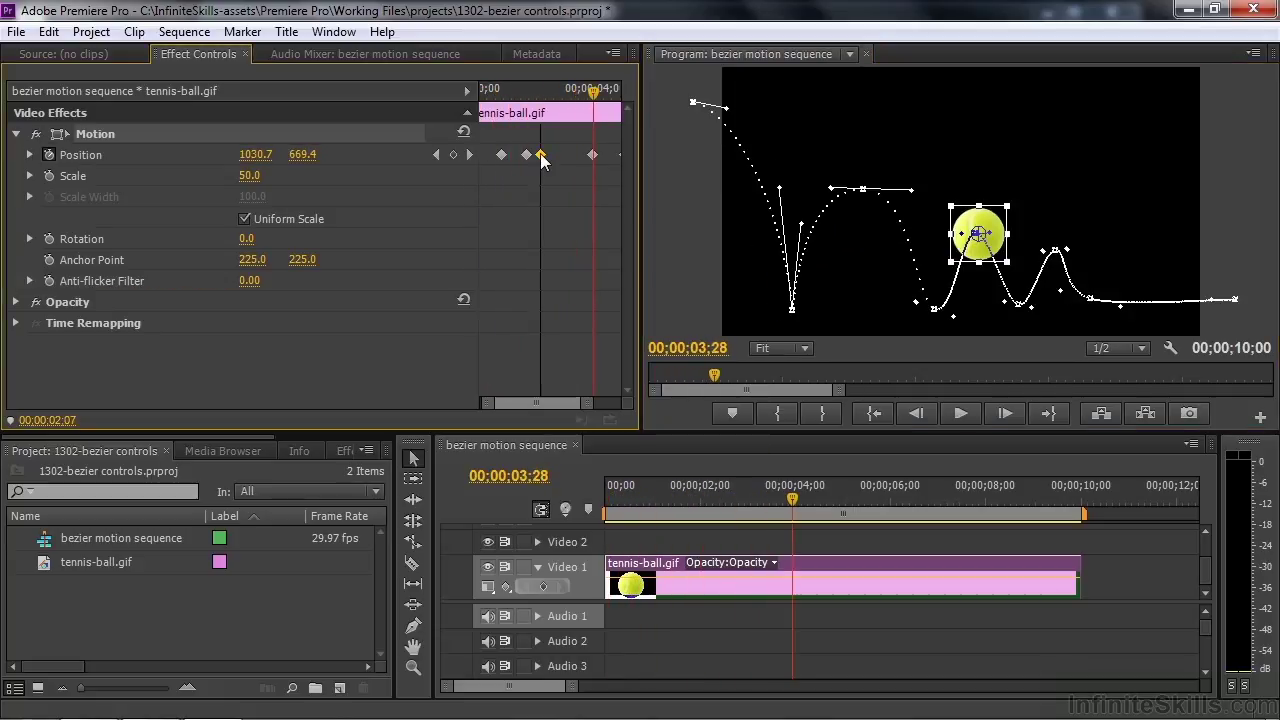
left_click_drag(541, 156, 548, 158)
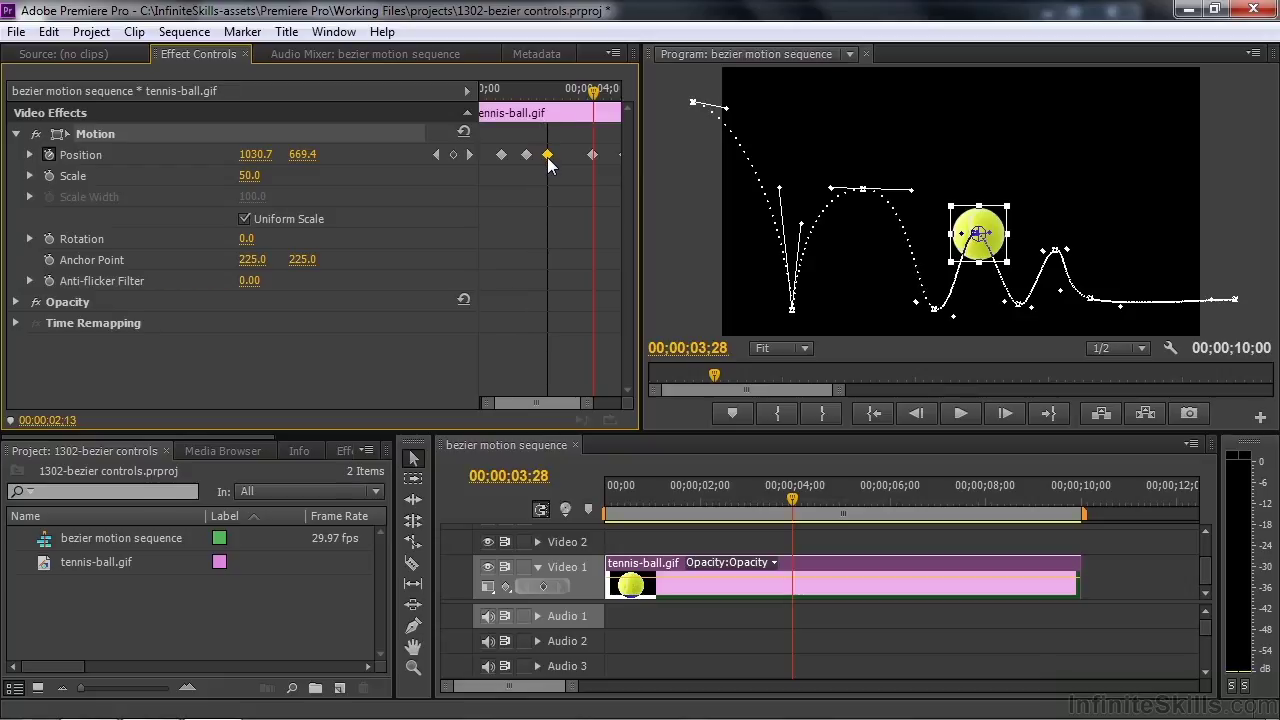
left_click_drag(548, 159, 550, 159)
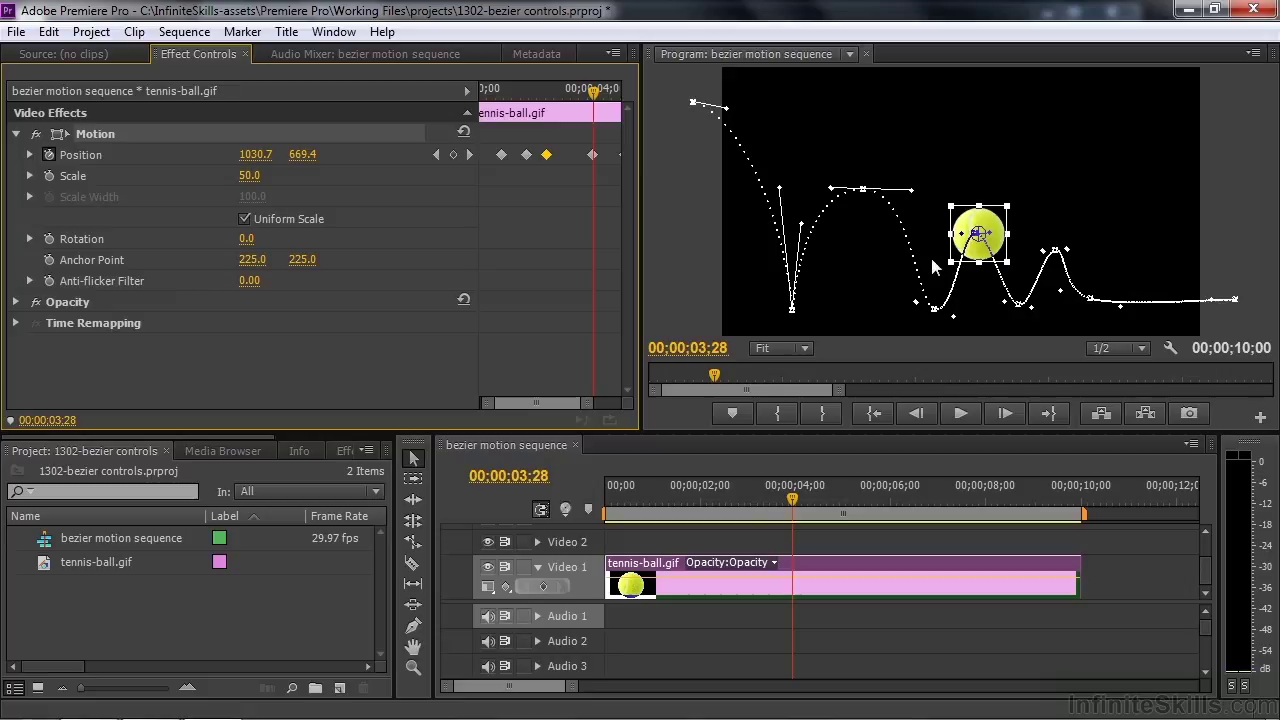
Set the third Position keyframe's spatial interpolation to Linear for a sharp path corner
left_click(934, 312)
right_click(934, 312)
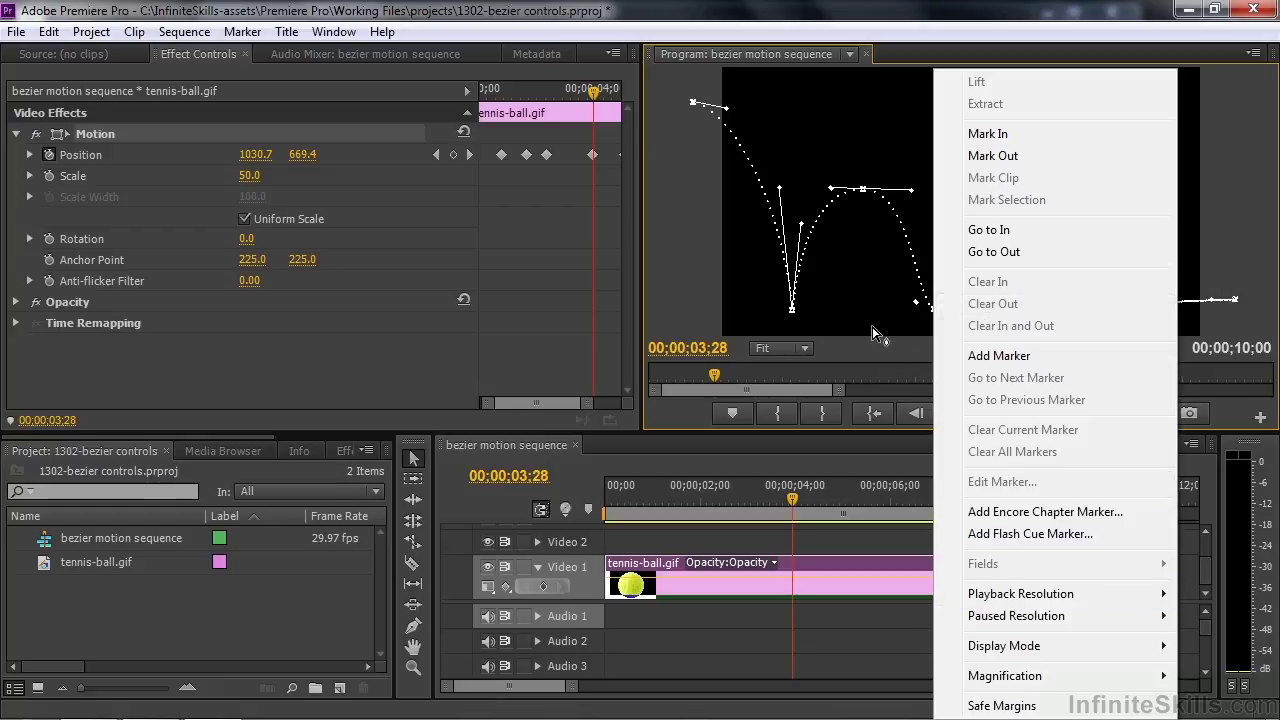
left_click(863, 303)
left_click(104, 134)
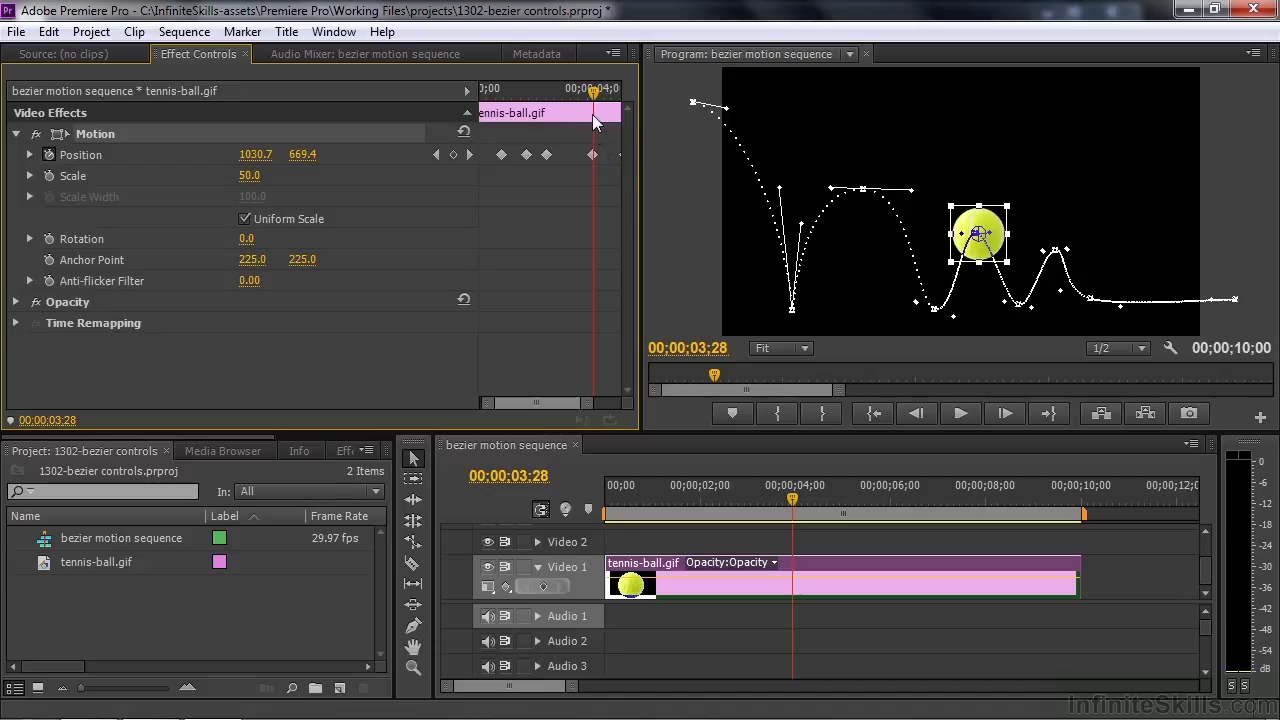
right_click(546, 155)
mouse_move(720, 345)
left_click(801, 343)
Drag a Bezier handle to turn the second bounce's low point into a sharp corner, then preview
mouse_move(911, 193)
left_mouse_down()
mouse_move(943, 200)
mouse_move(900, 196)
mouse_move(946, 200)
mouse_move(921, 190)
left_mouse_up()
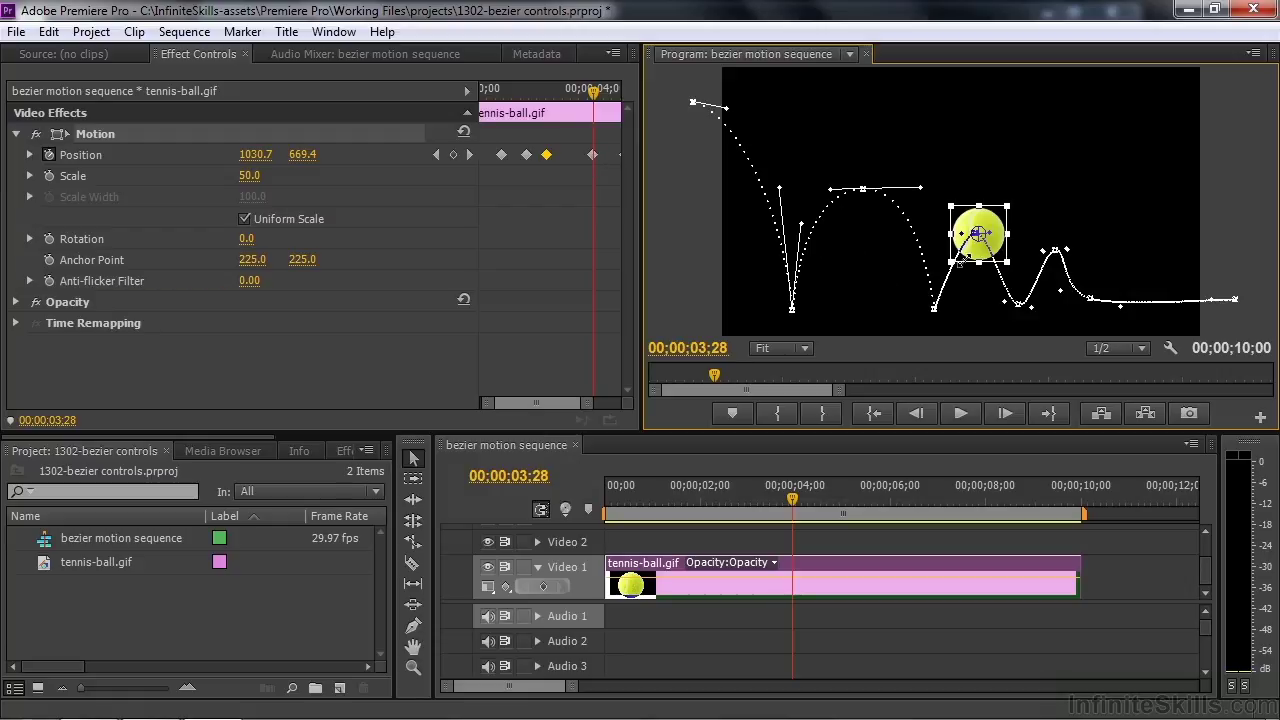
left_click_drag(710, 377, 644, 374)
key("space")
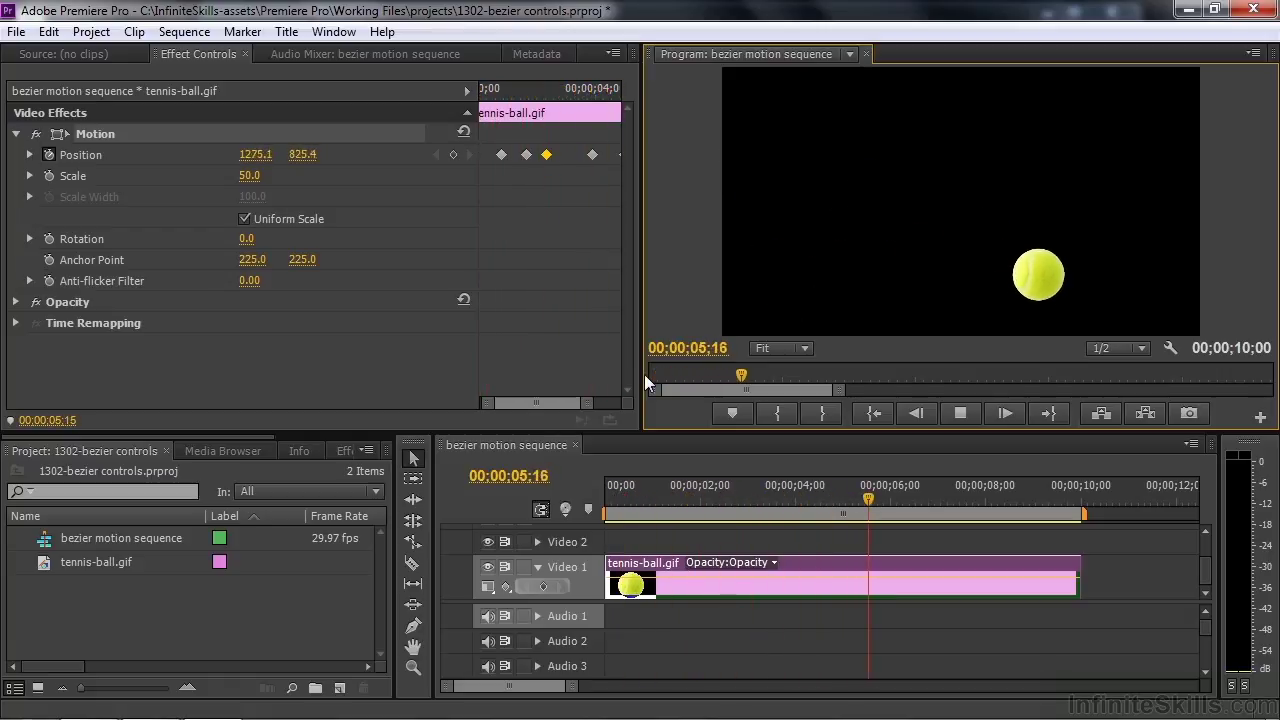
key("space")
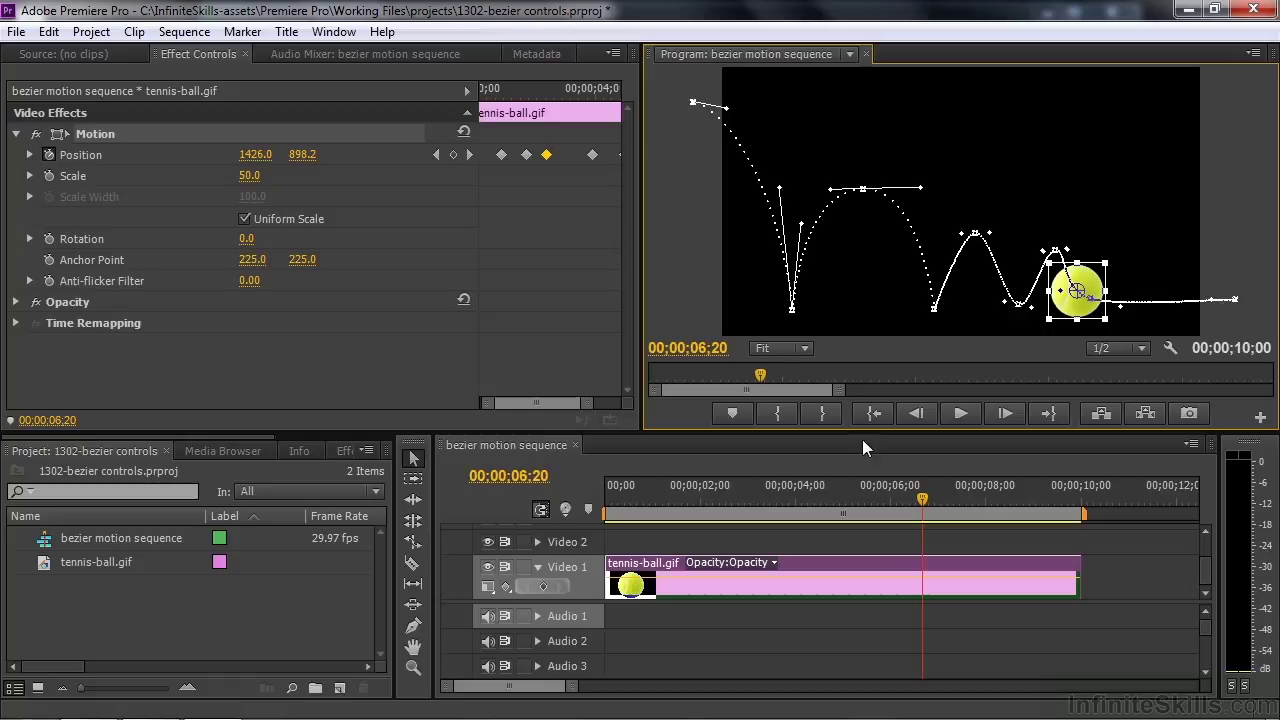
left_click_drag(921, 500, 653, 540)
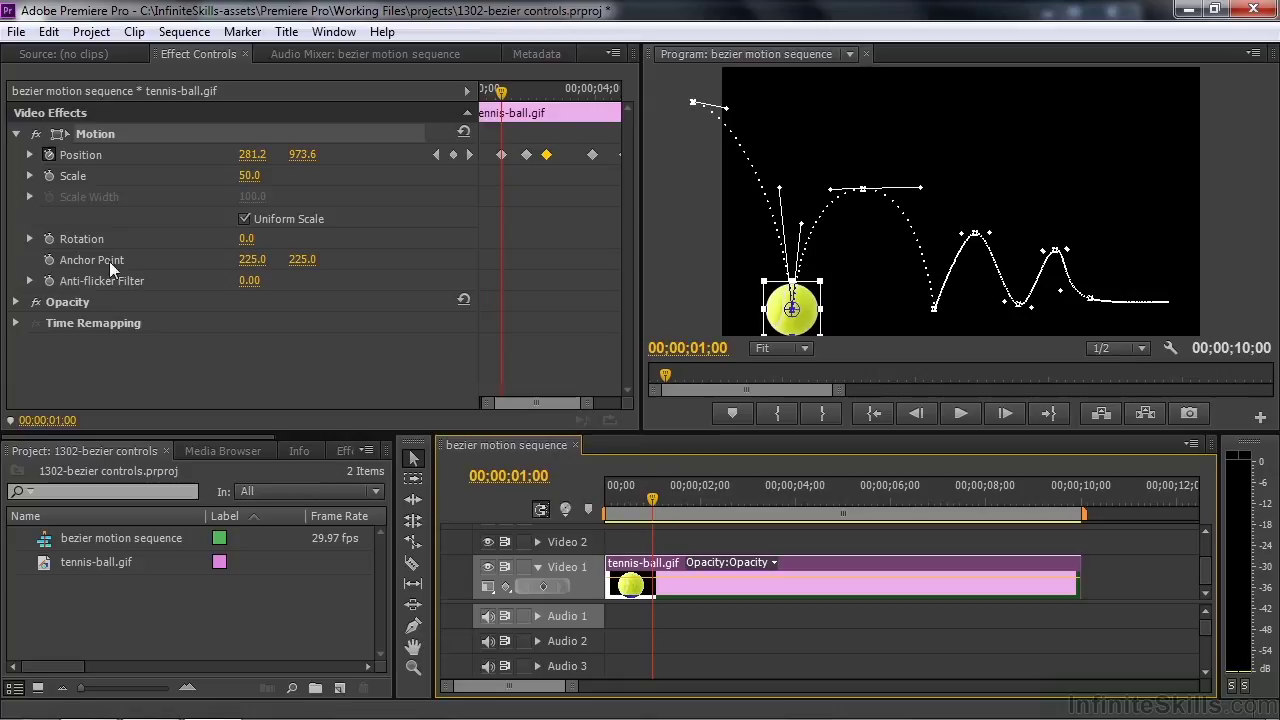
Start Rotation keyframing at 1;00 with 0, then set one full turn (1x) at 2;14
left_click(49, 239)
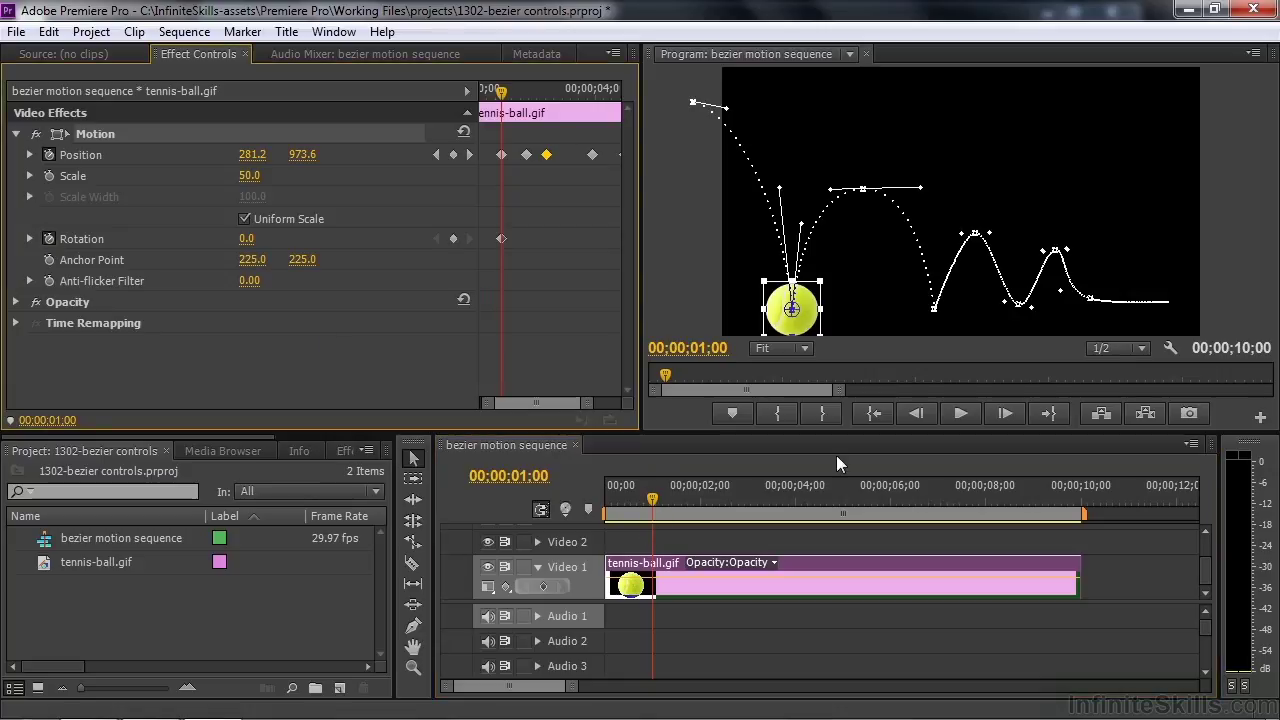
left_click_drag(664, 377, 690, 384)
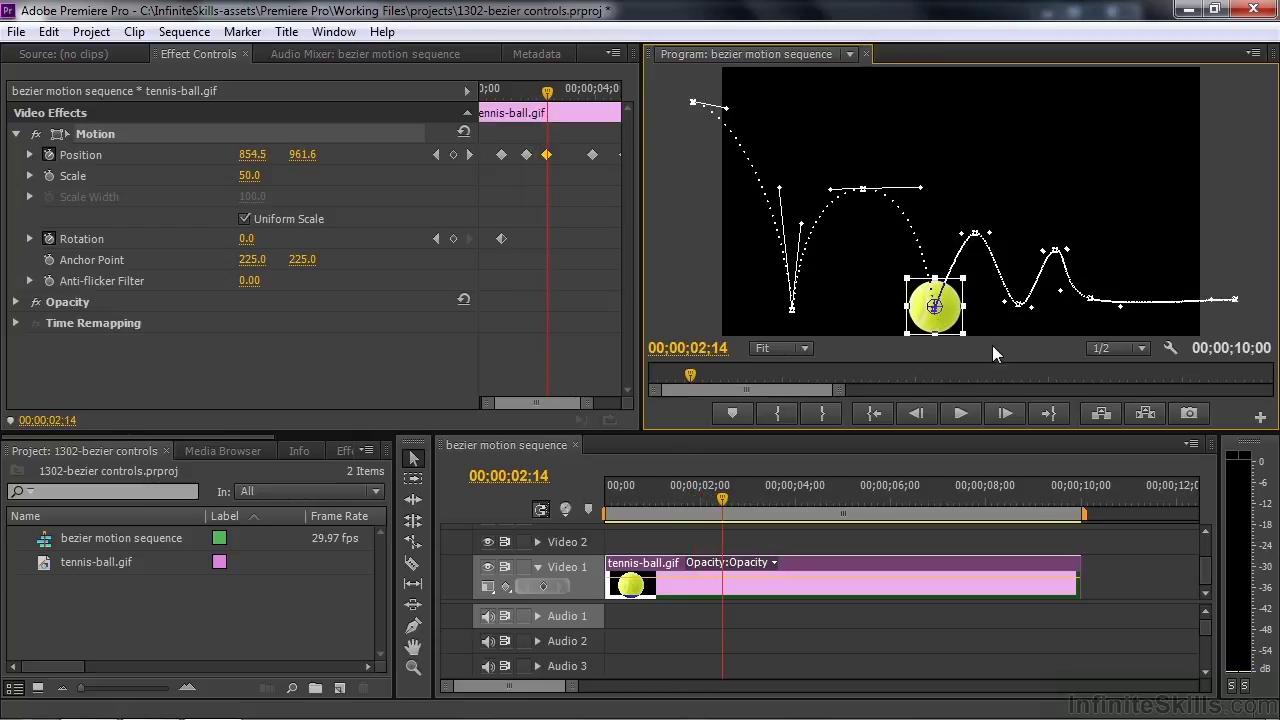
left_click(245, 242)
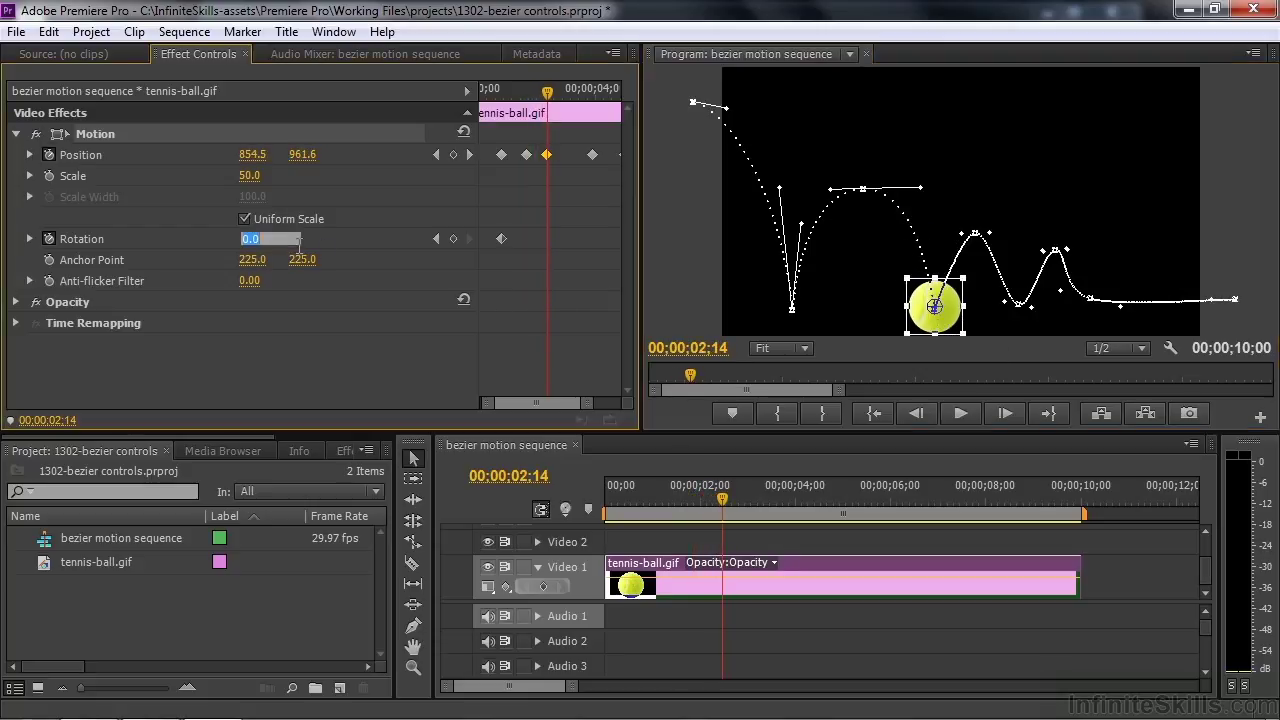
type("1x")
key("Return")
Further along the path, keyframe Rotation at two full turns (2x)
left_click_drag(690, 375, 730, 382)
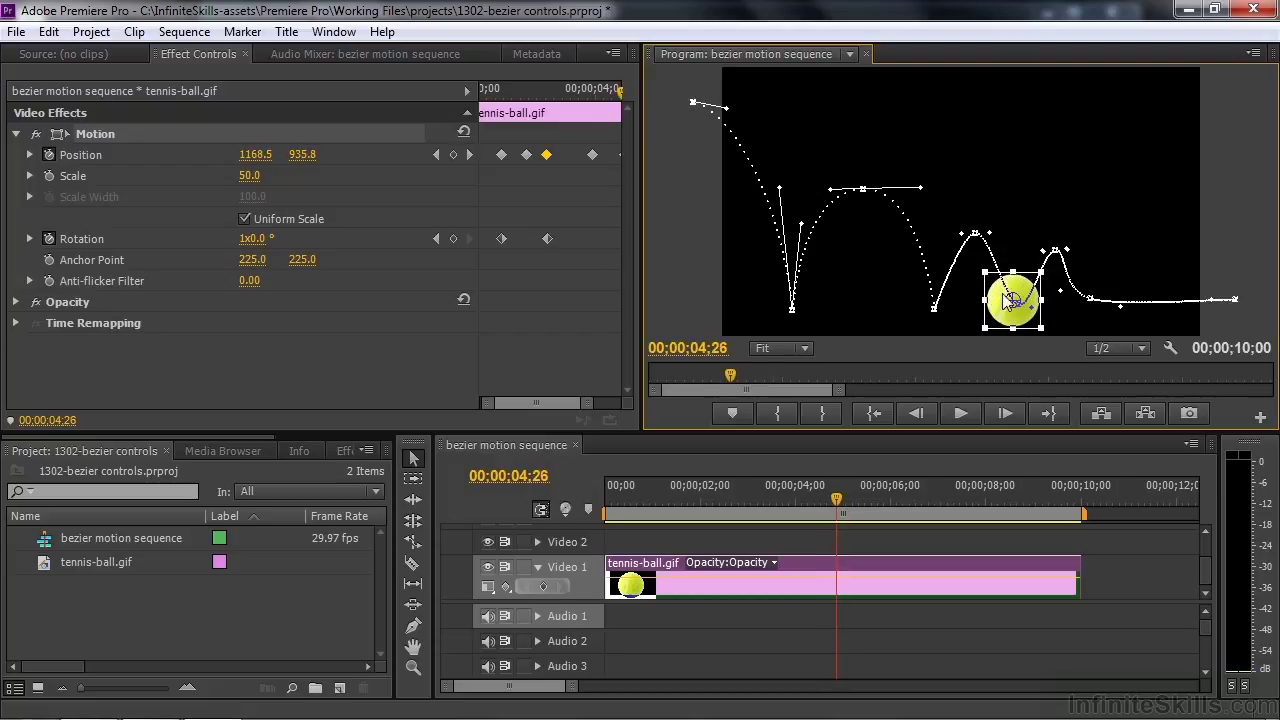
left_click(256, 239)
type("2x")
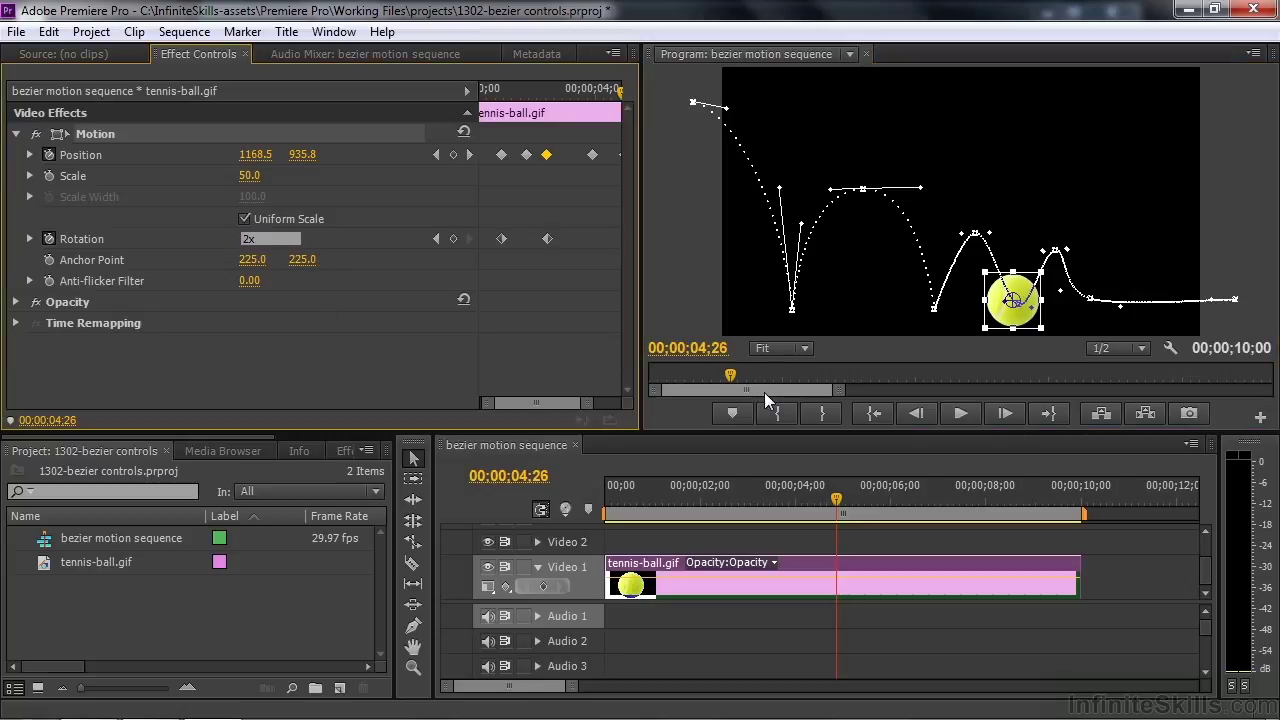
key("Return")
Keyframe Rotation at three full turns around 4;27, then advance the ball to 5;02
left_click(839, 499)
left_click_drag(839, 499, 839, 526)
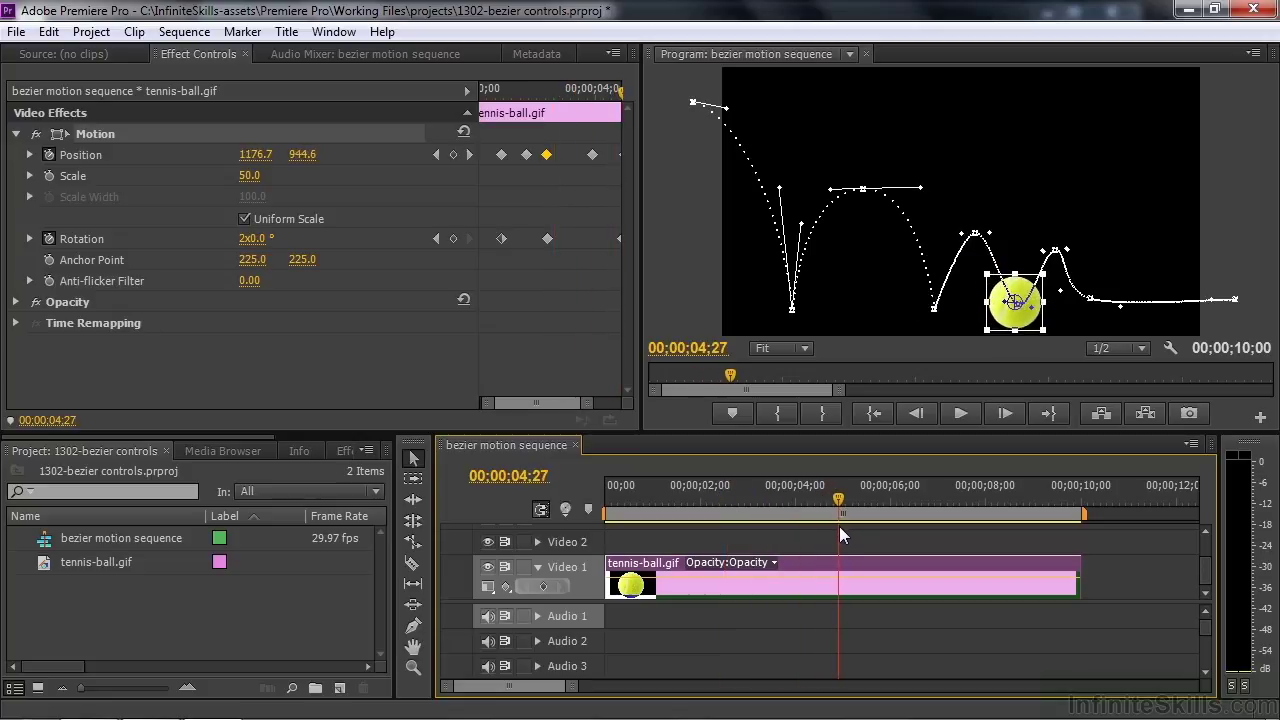
left_click(272, 238)
type("3x")
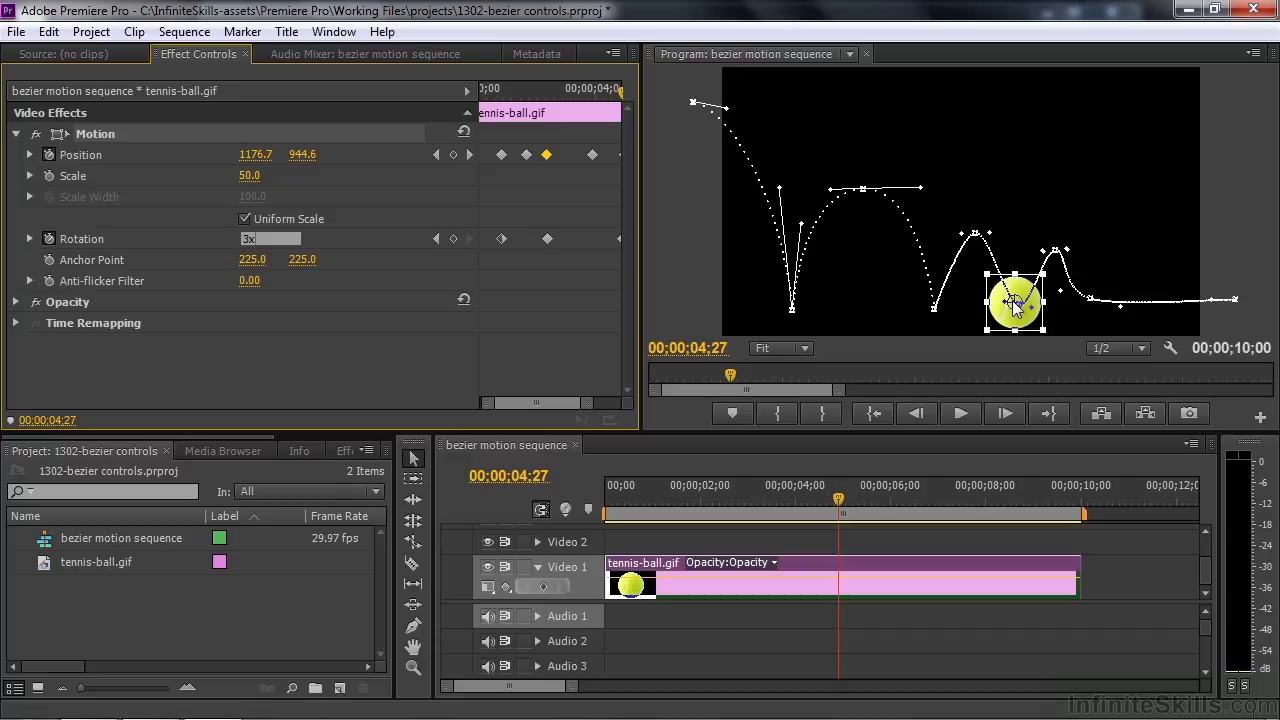
left_click(843, 500)
left_click_drag(845, 502, 849, 502)
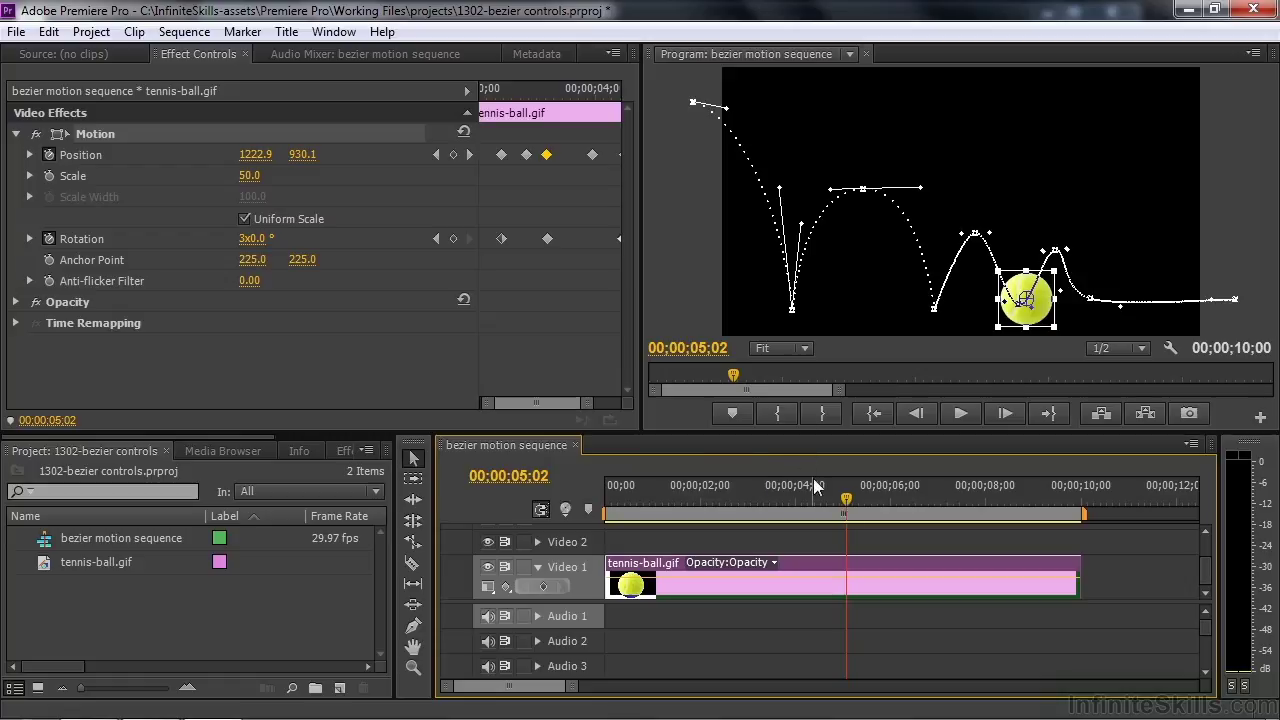
left_click_drag(582, 404, 612, 408)
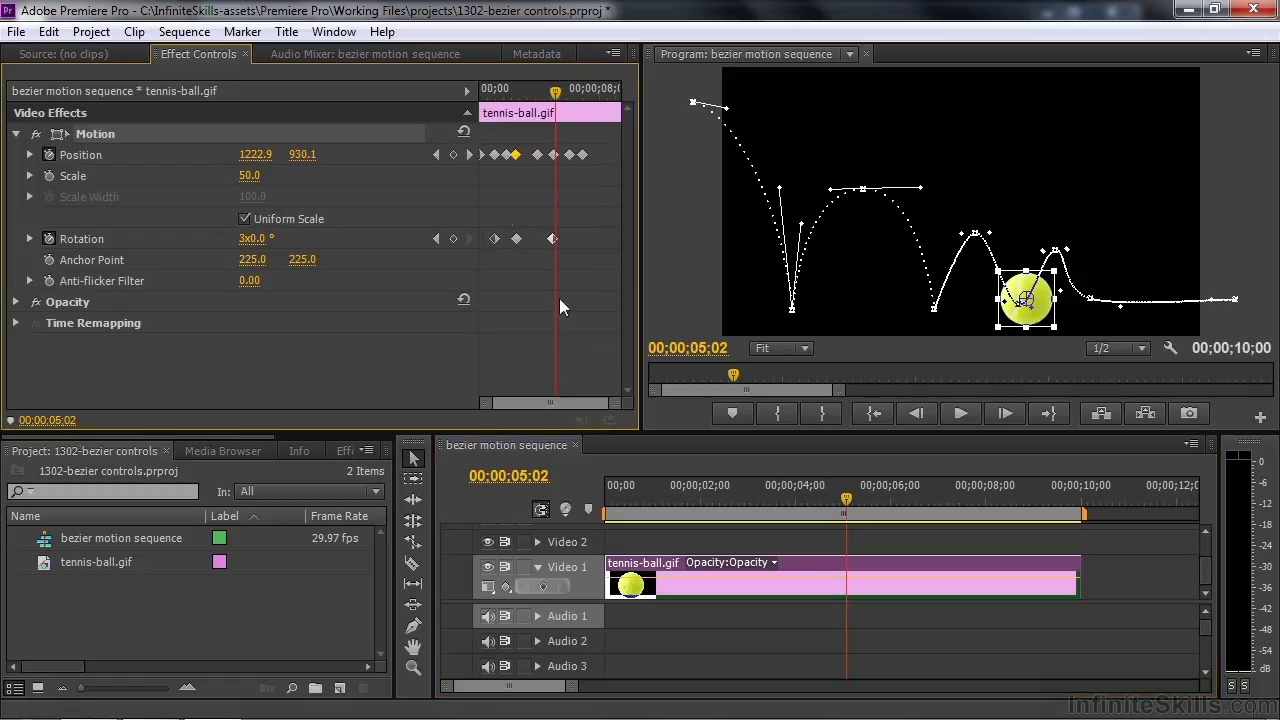
At the 6;25 Position keyframe, set Rotation to six full turns (6x)
left_click(469, 155)
left_click(469, 155)
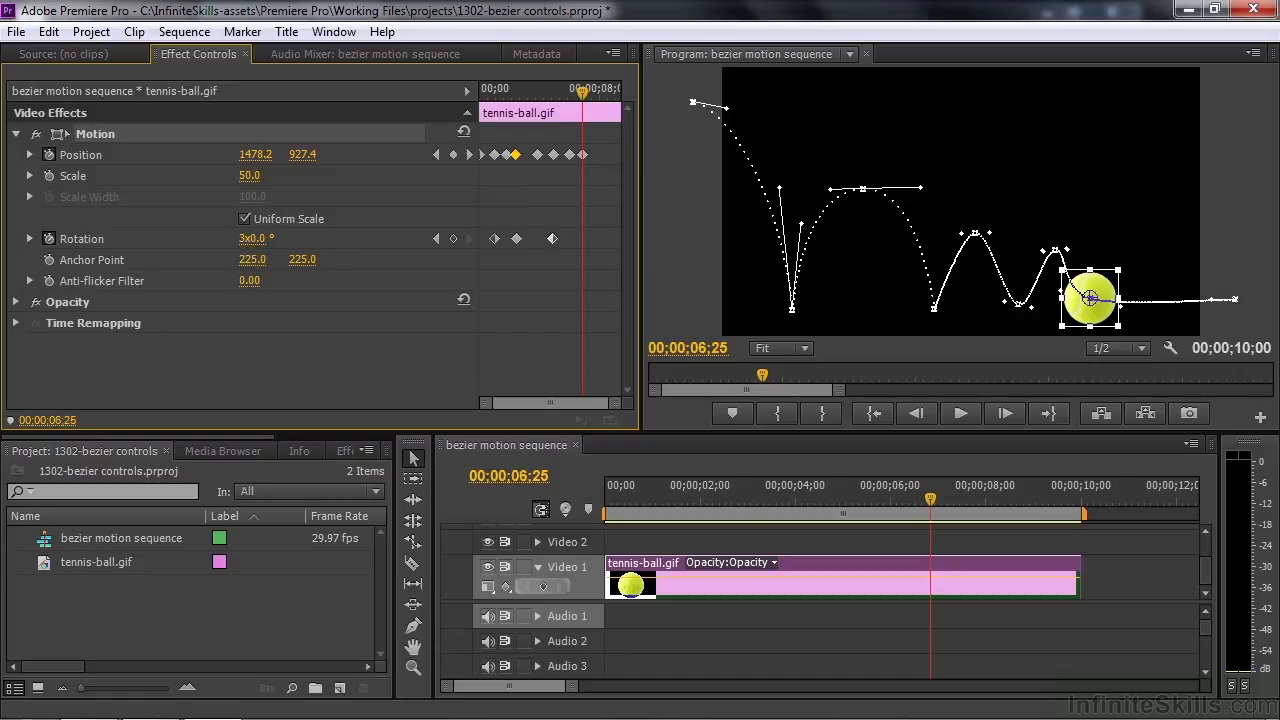
left_click(256, 240)
type("6x")
key("Return")
At the last Position keyframe, 9;26, set Rotation to eight full turns (8x0)
left_click(470, 154)
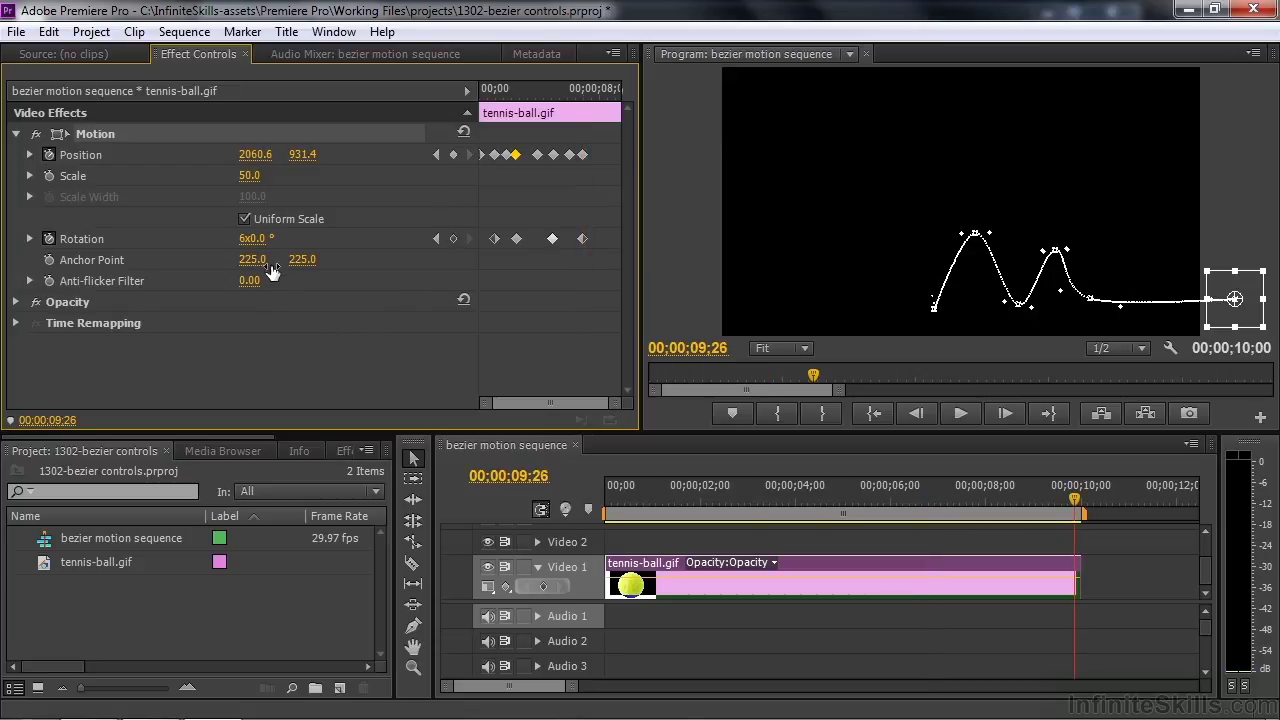
left_click(252, 240)
type("8x0")
key("Return")
left_click_drag(1075, 497, 555, 545)
key("space")
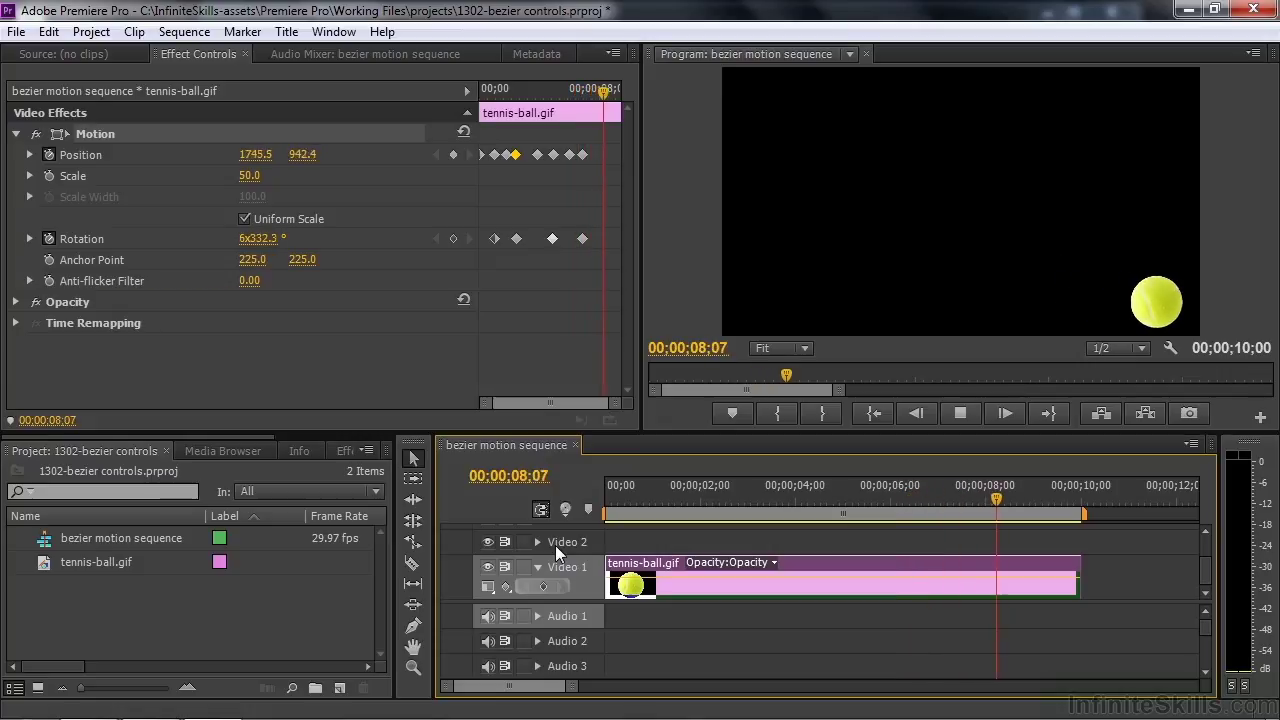
key("space")
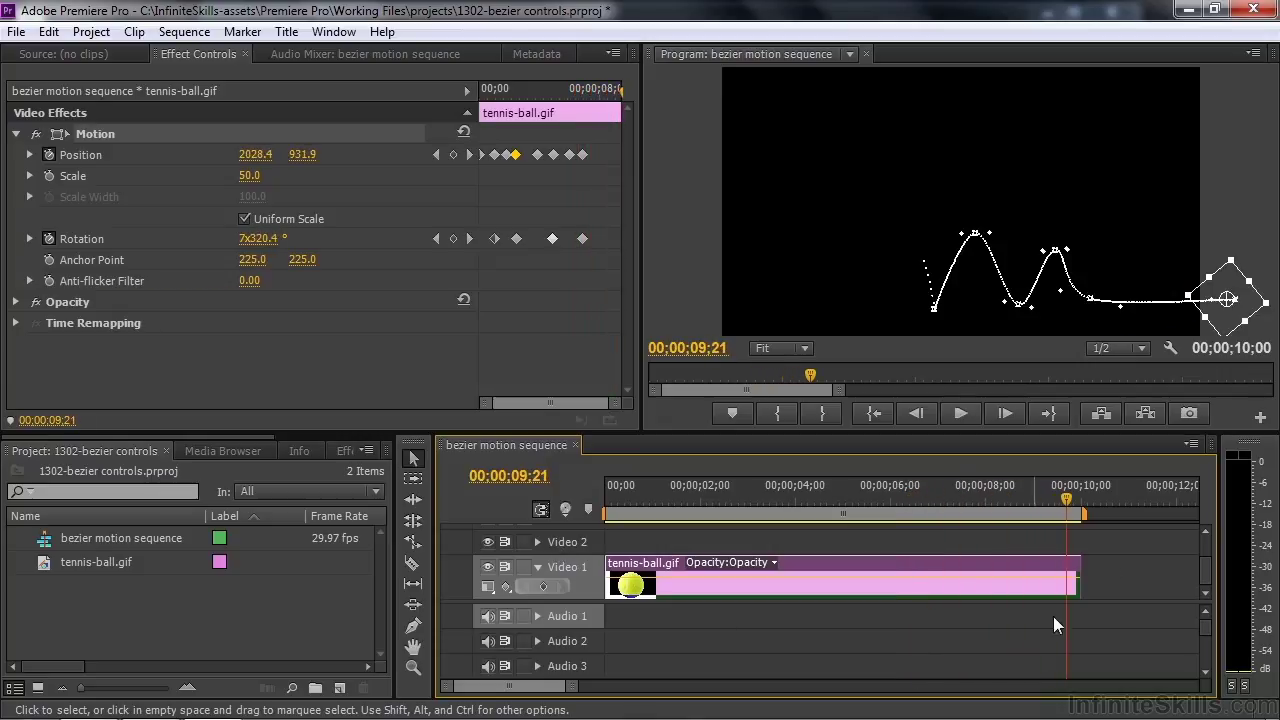
left_click_drag(1066, 500, 641, 531)
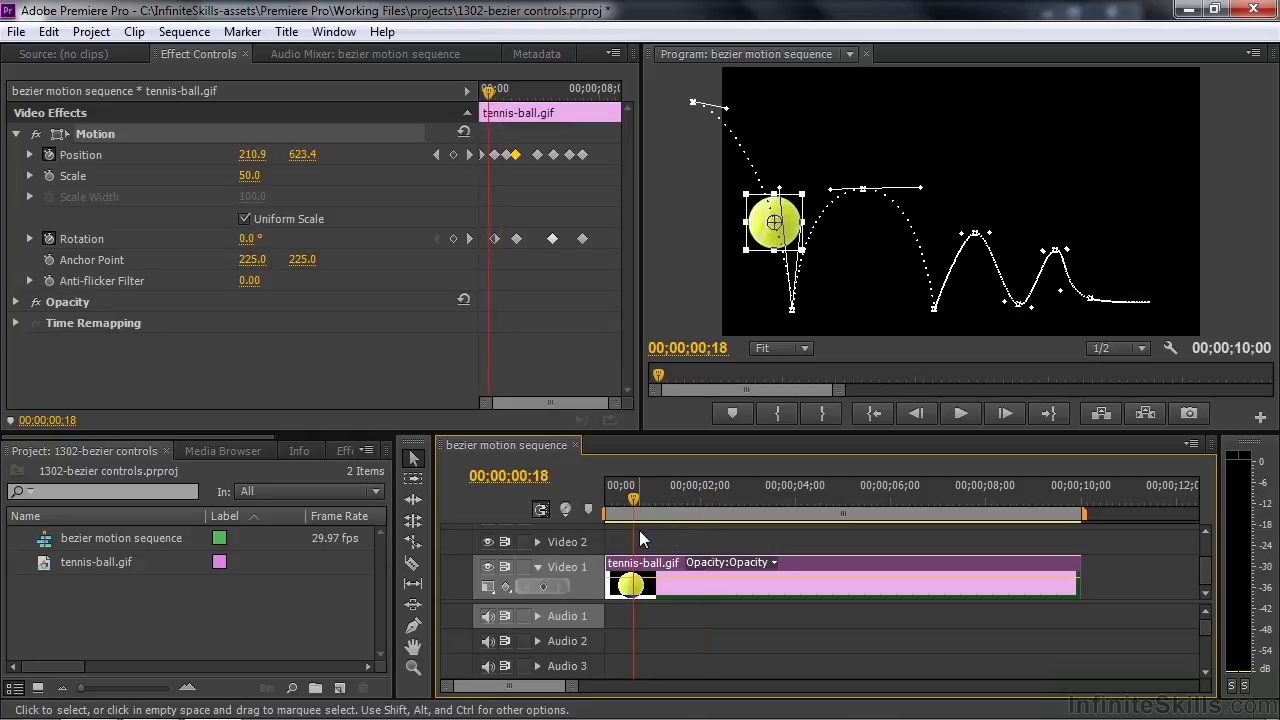